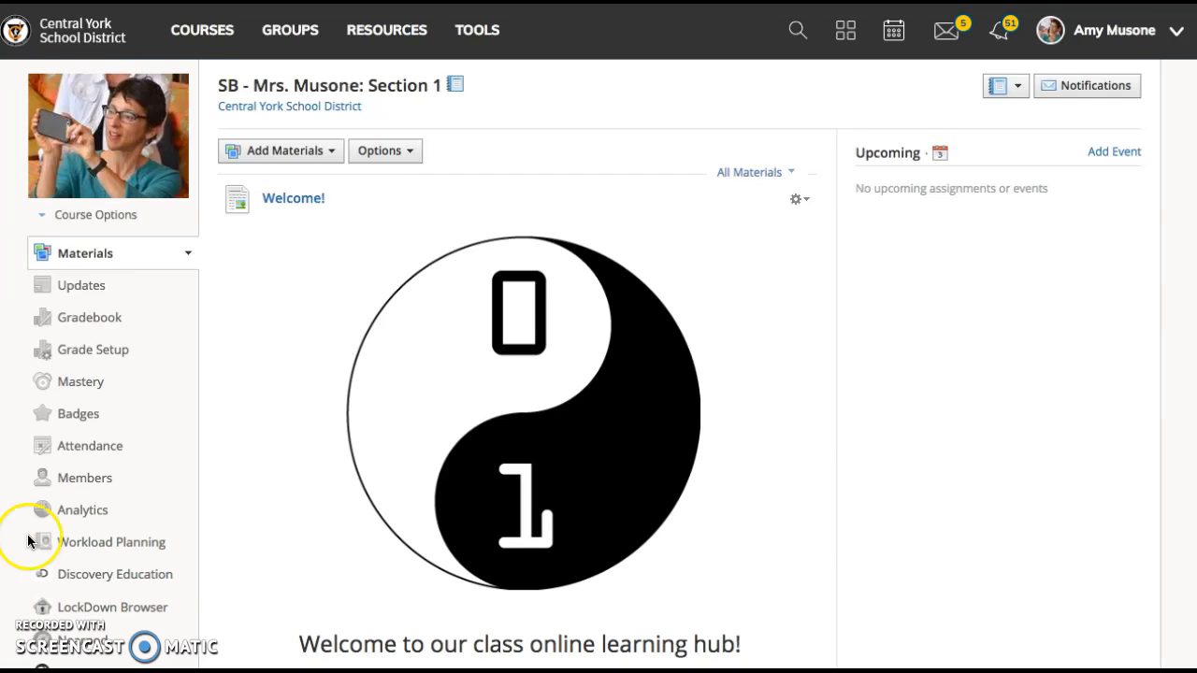
# - Start a new grade column in the course gradebook and name it "Making Arrays"
pyautogui.click(98, 318)
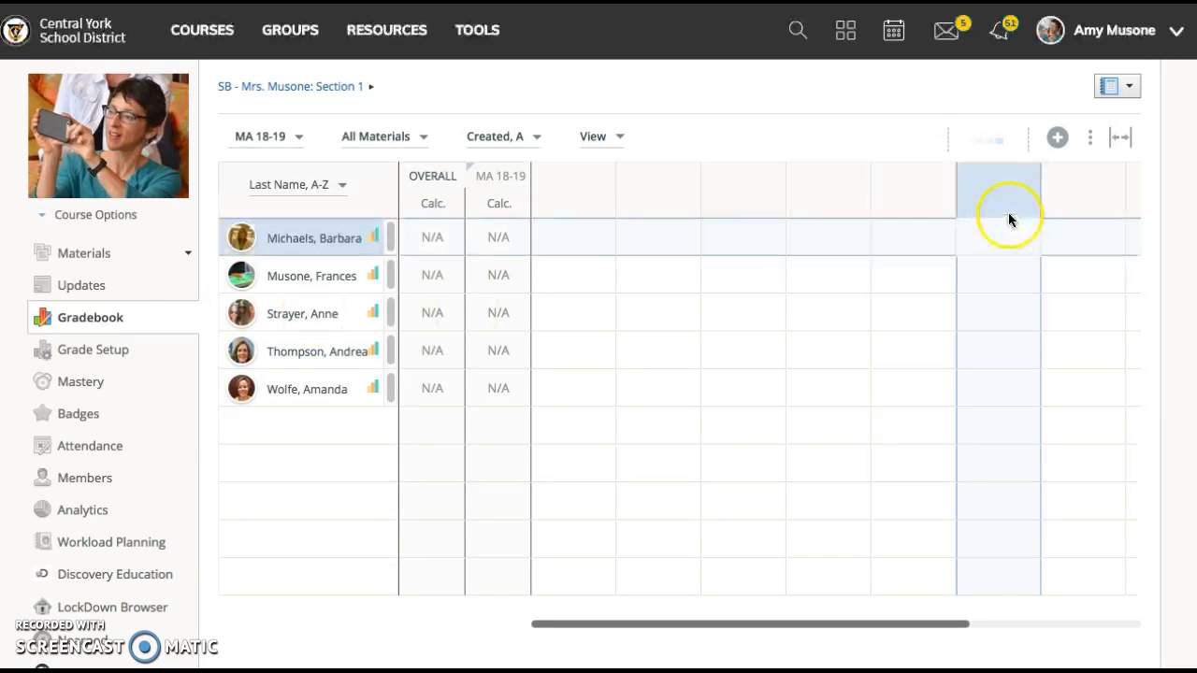
pyautogui.click(1058, 141)
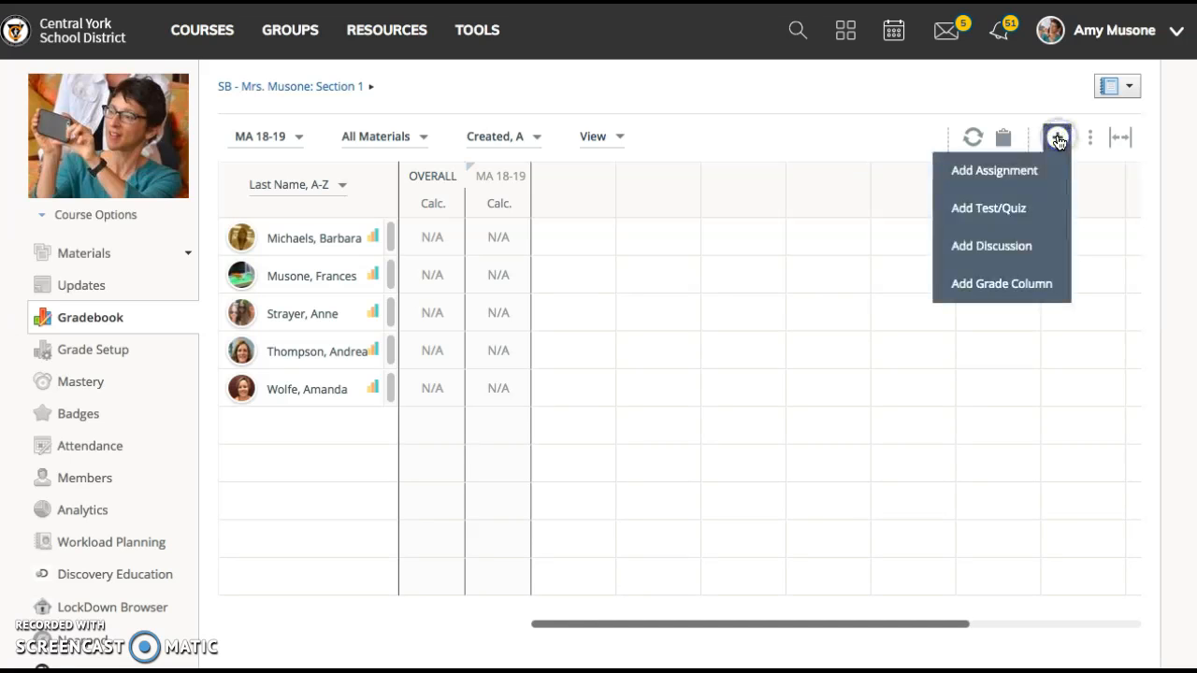
pyautogui.click(1003, 285)
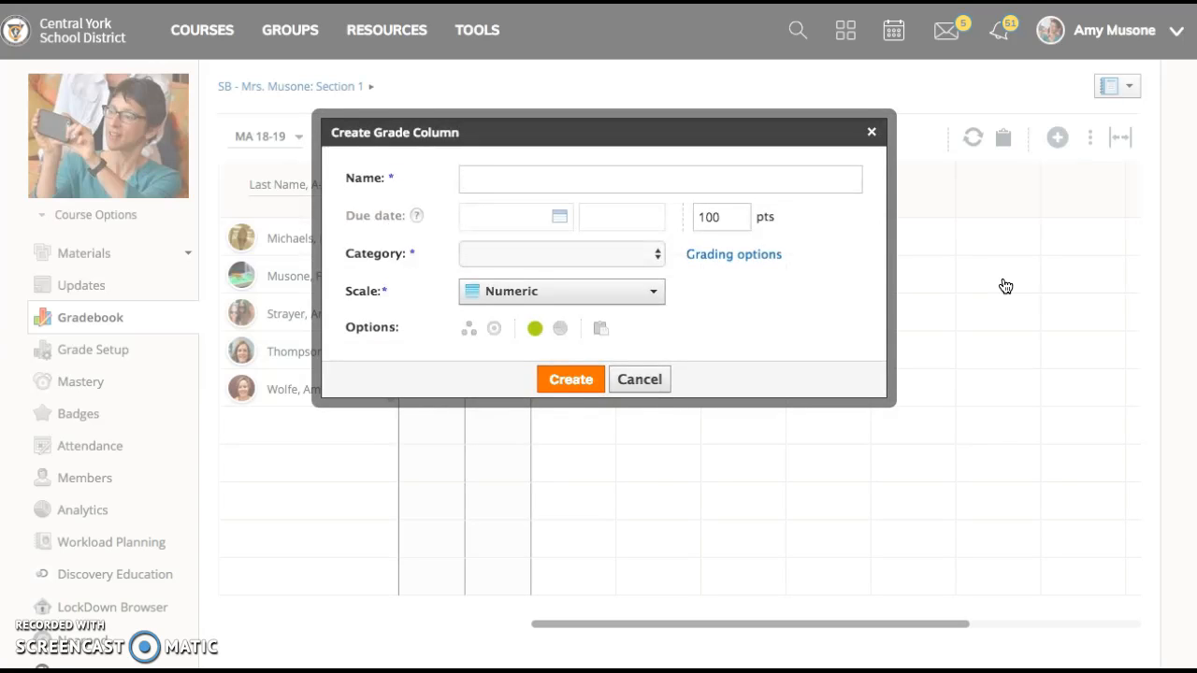
pyautogui.write('Making Arrays')
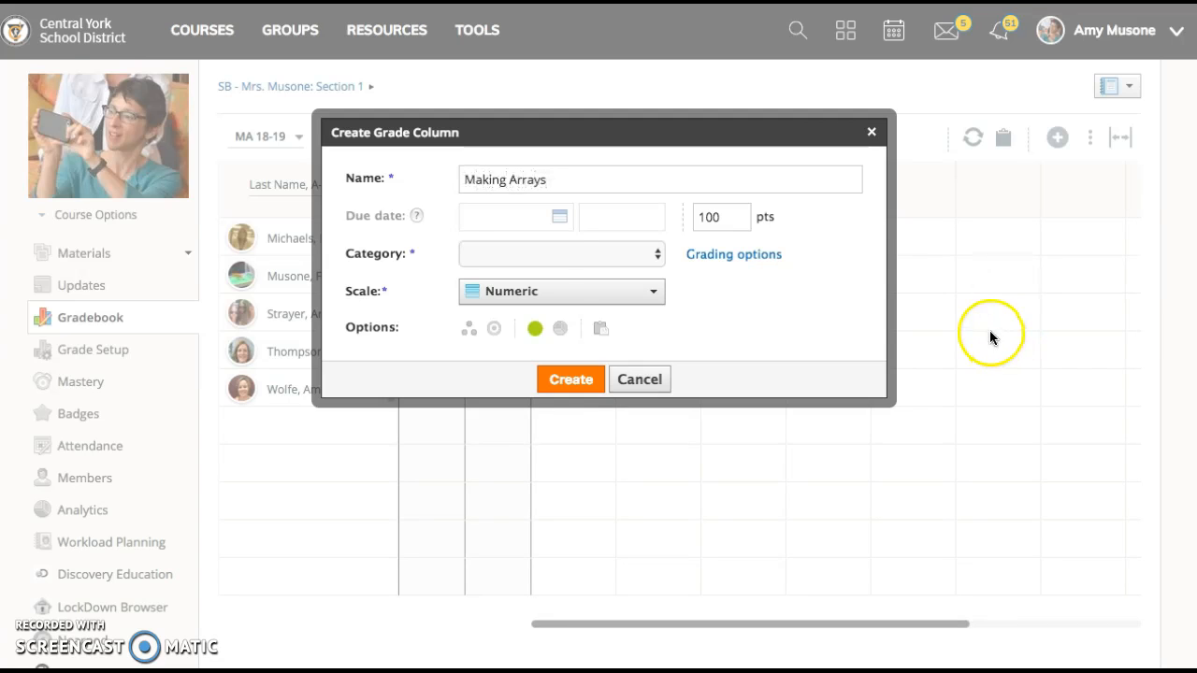
# - Set the column's category to Grade 2: Multiplication & Division and its scale to K-12 Mastery Scale (%)
pyautogui.click(549, 254)
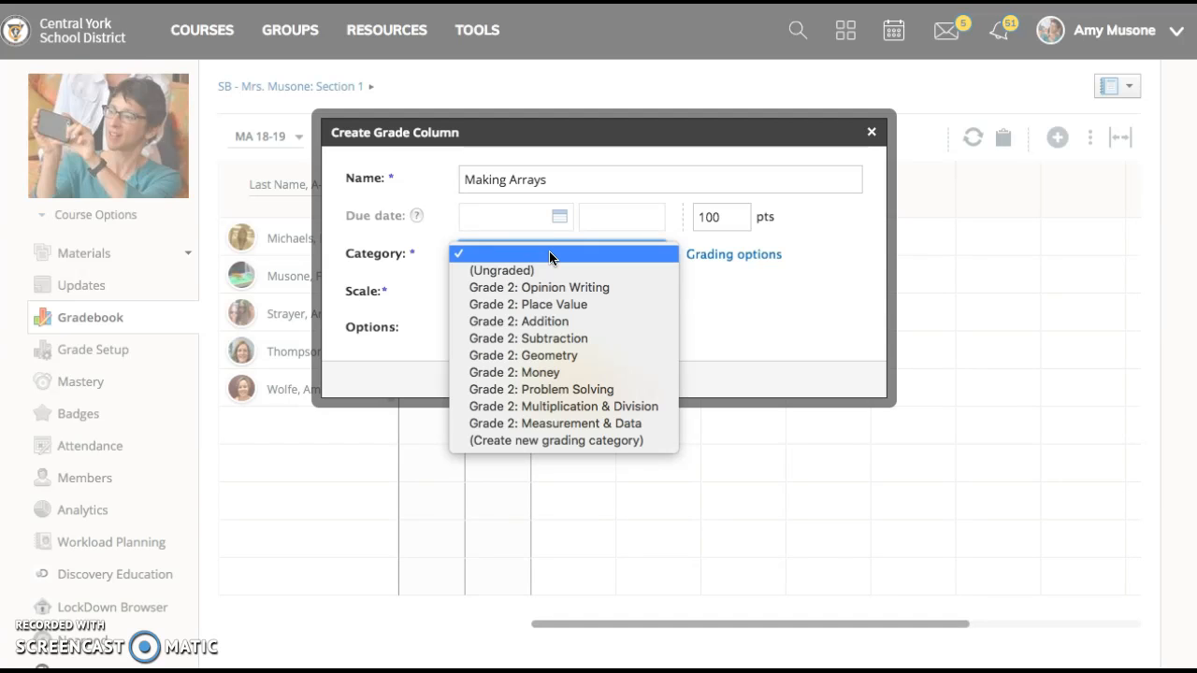
pyautogui.click(553, 407)
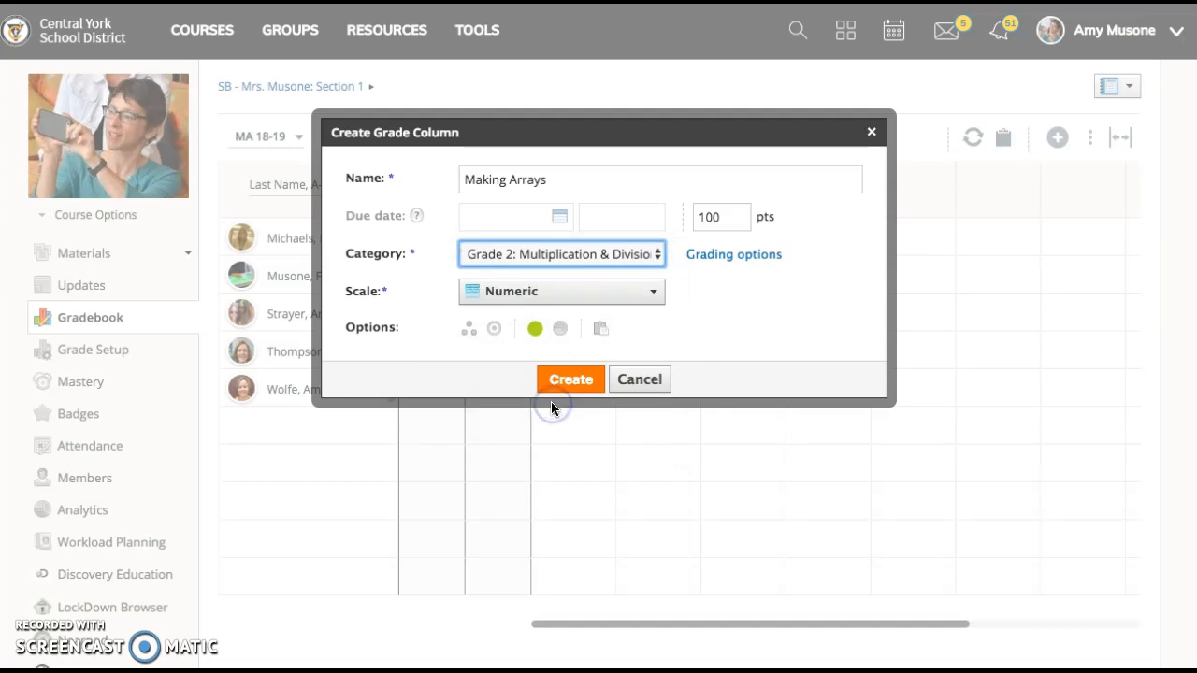
pyautogui.click(515, 291)
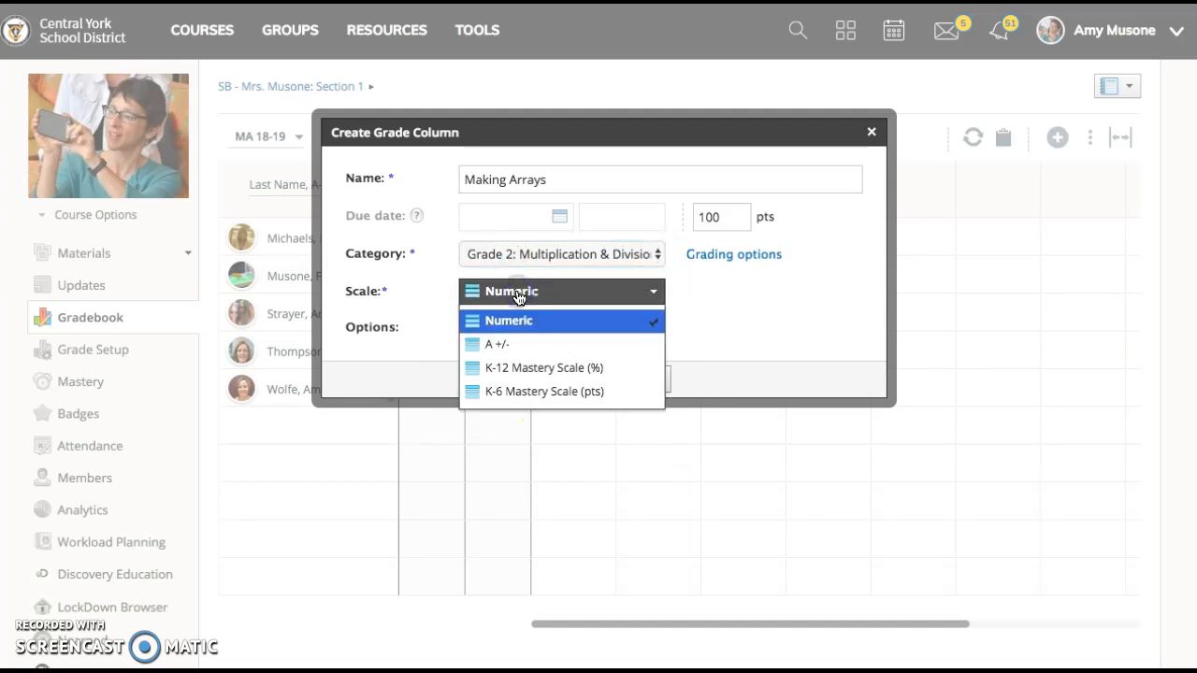
pyautogui.click(514, 368)
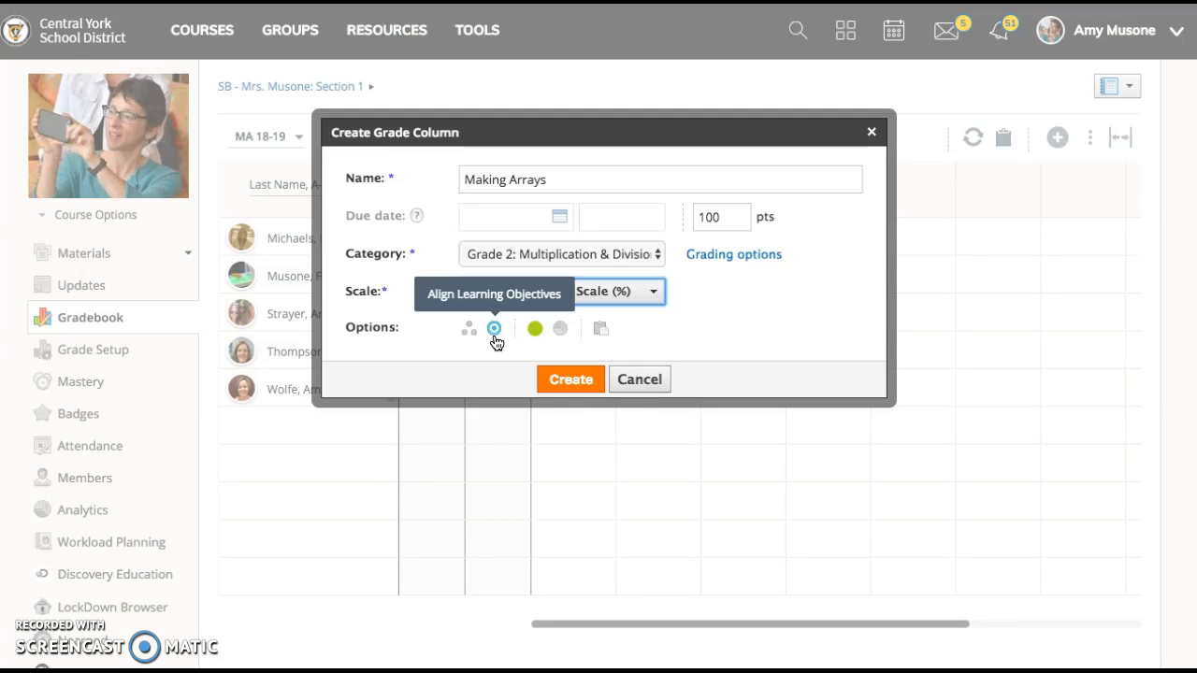
# - Align the column with the school's CYSD Math Grade 2 Multiplication objective on using addition to find the total number of objects in rectangular arrays
pyautogui.click(494, 329)
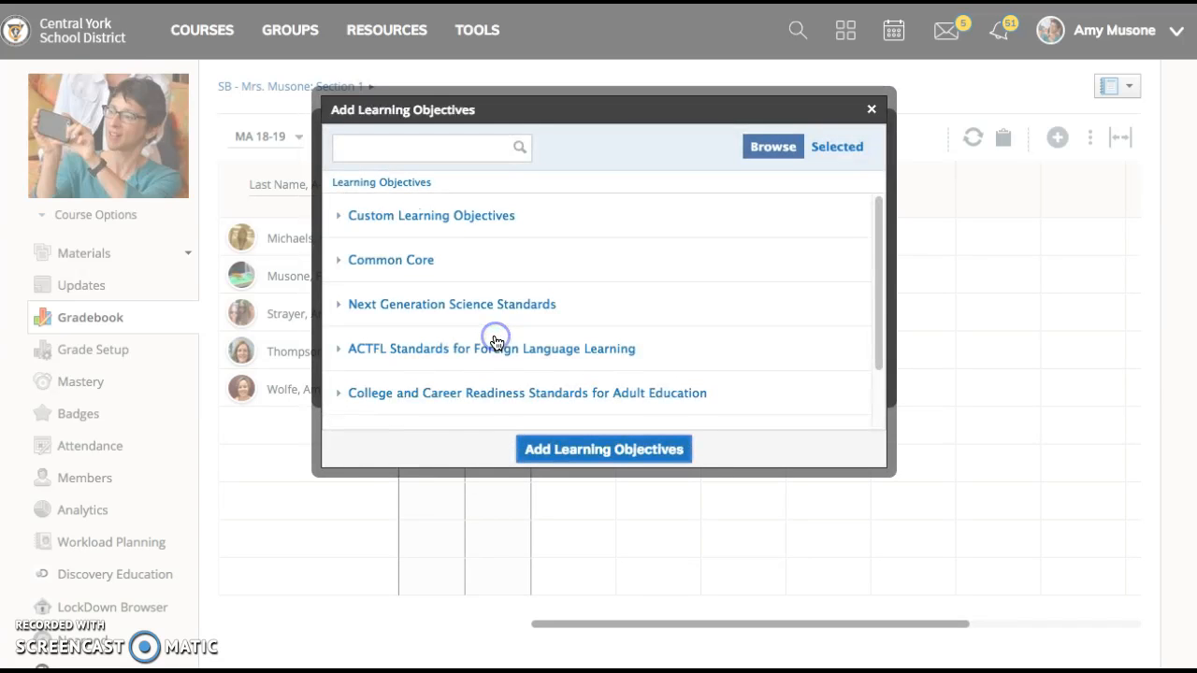
pyautogui.click(365, 223)
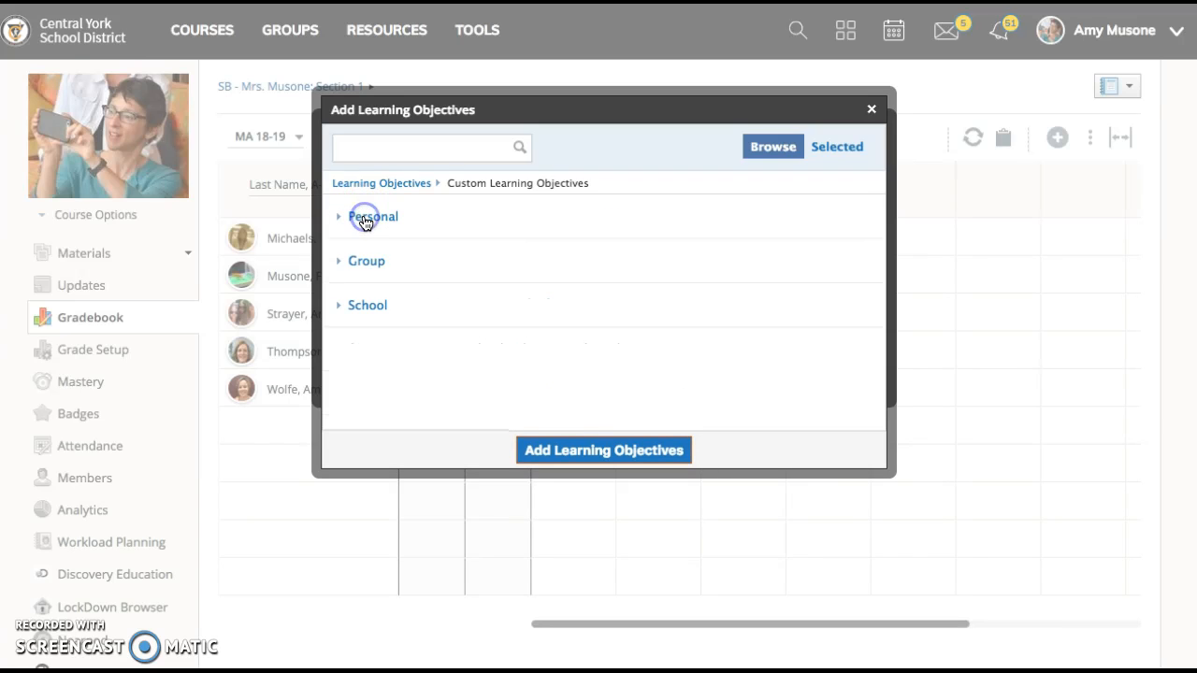
pyautogui.click(366, 305)
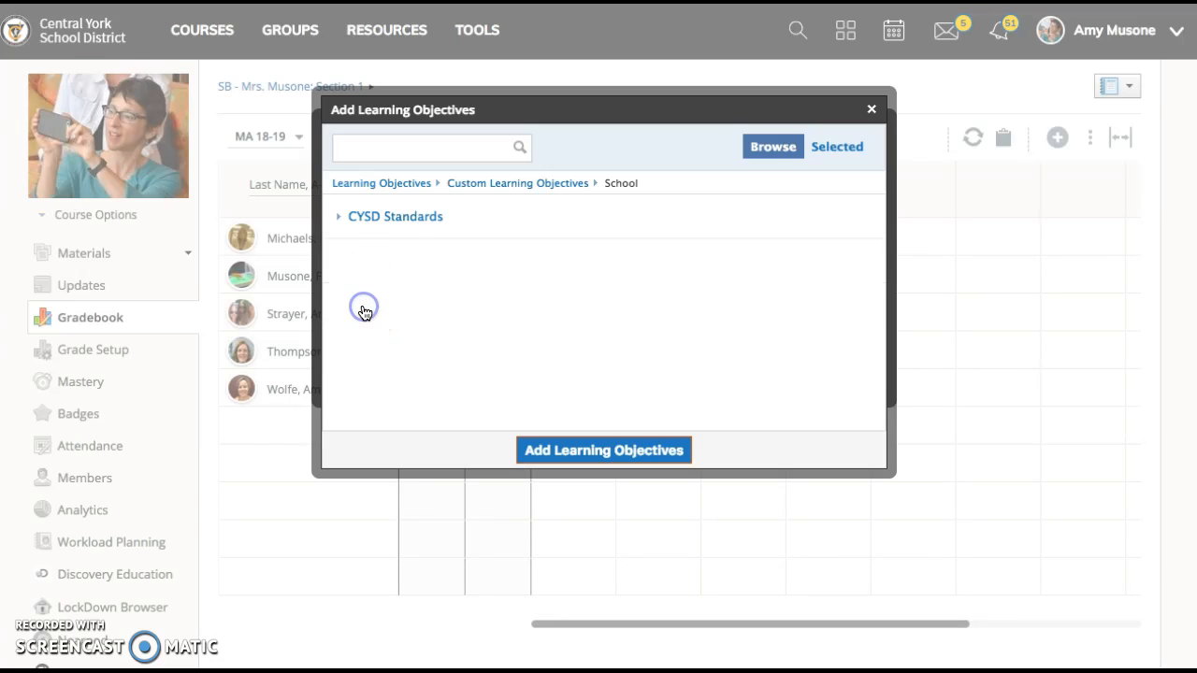
pyautogui.click(384, 220)
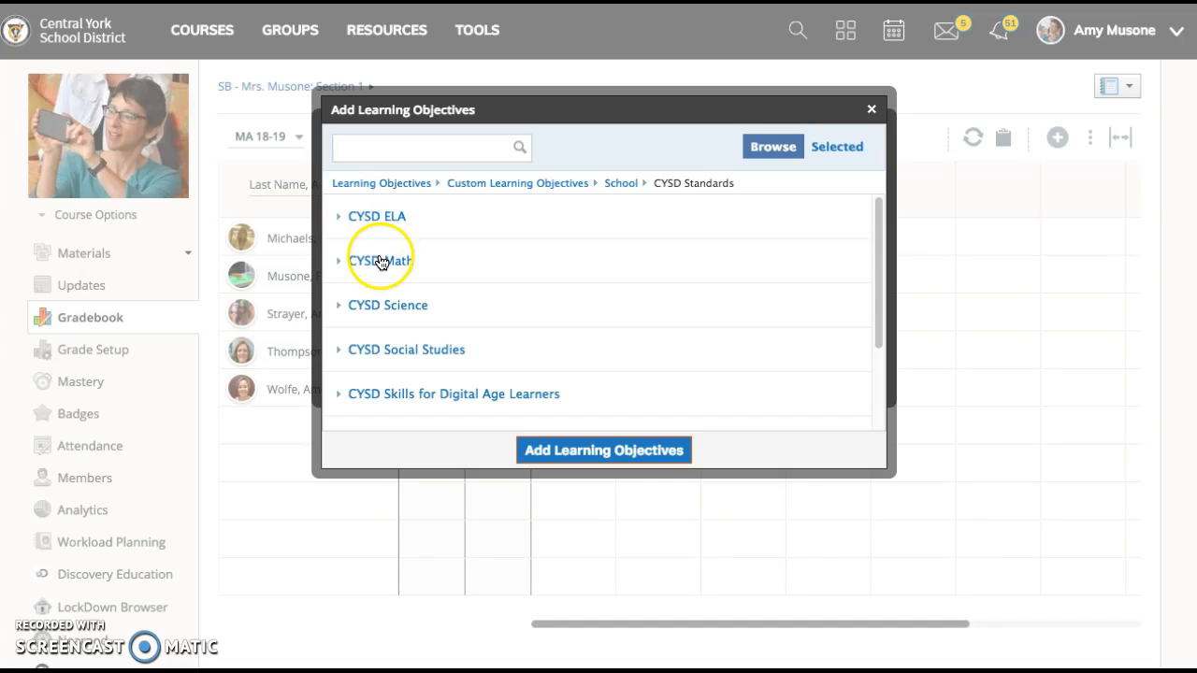
pyautogui.click(381, 263)
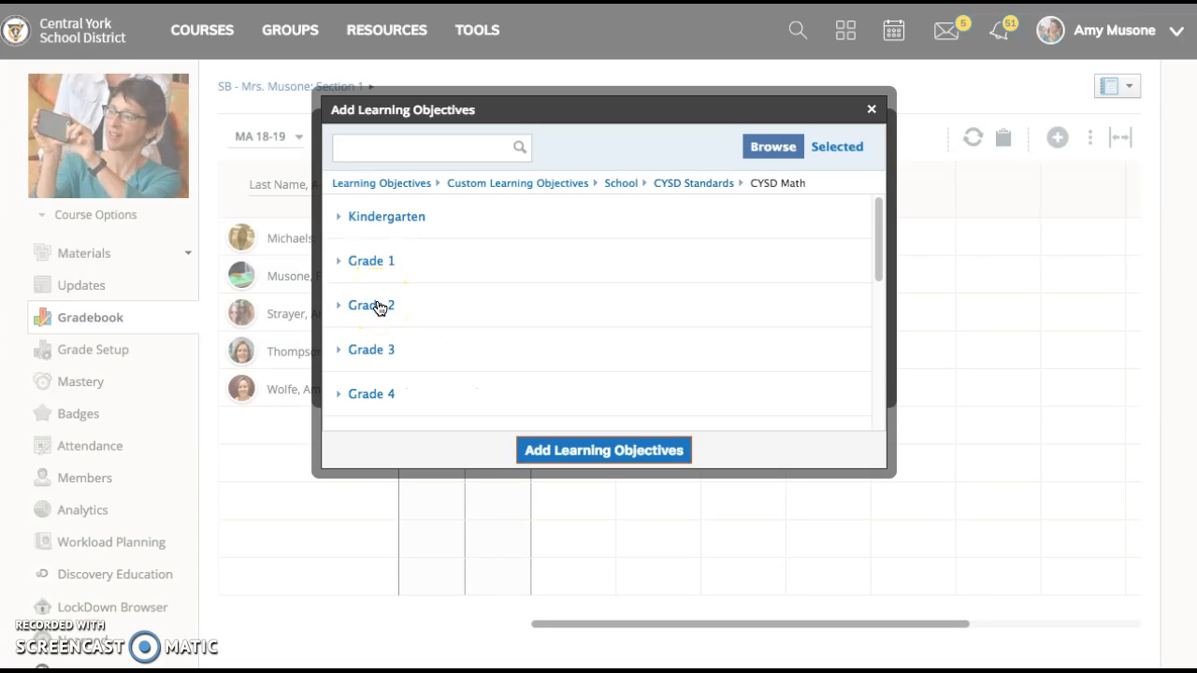
pyautogui.click(379, 309)
pyautogui.scroll(-3, 378, 309)
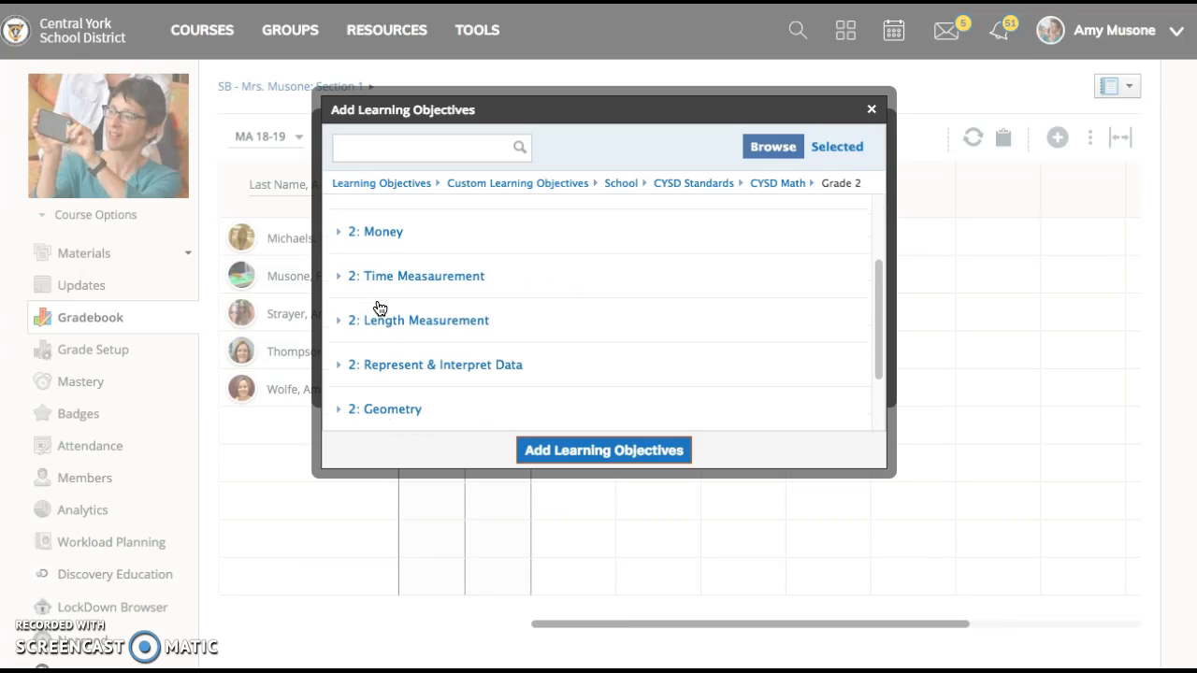
pyautogui.scroll(-2, 379, 309)
pyautogui.scroll(1, 378, 308)
pyautogui.click(396, 391)
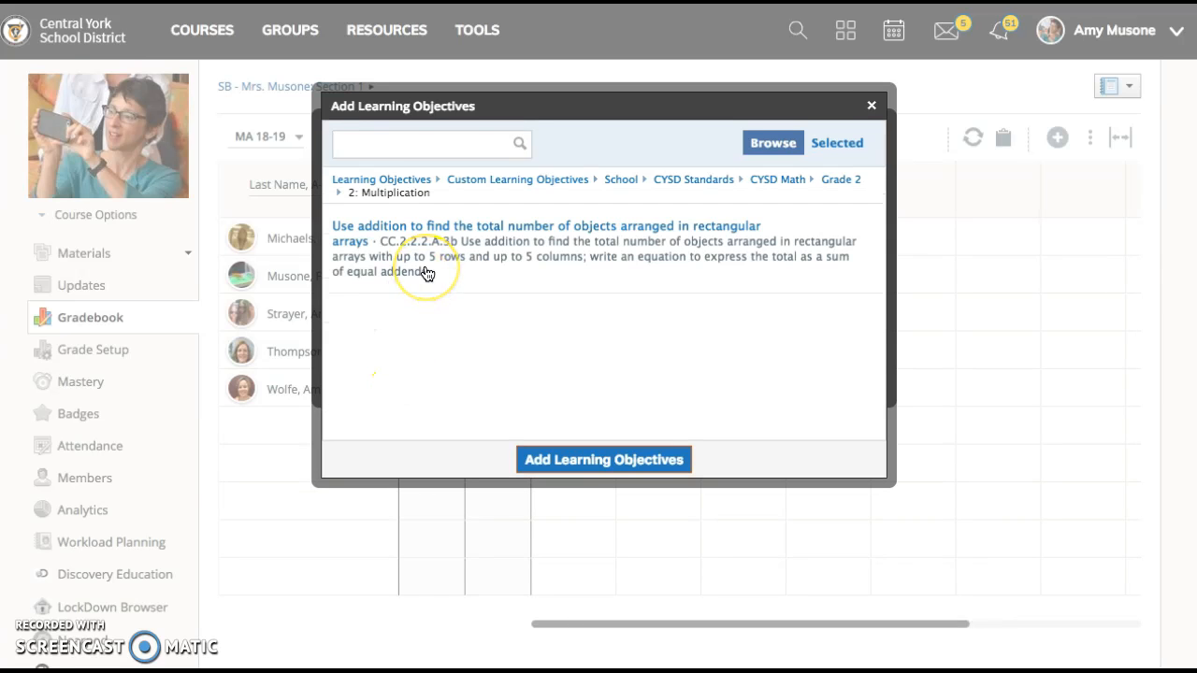
pyautogui.click(427, 273)
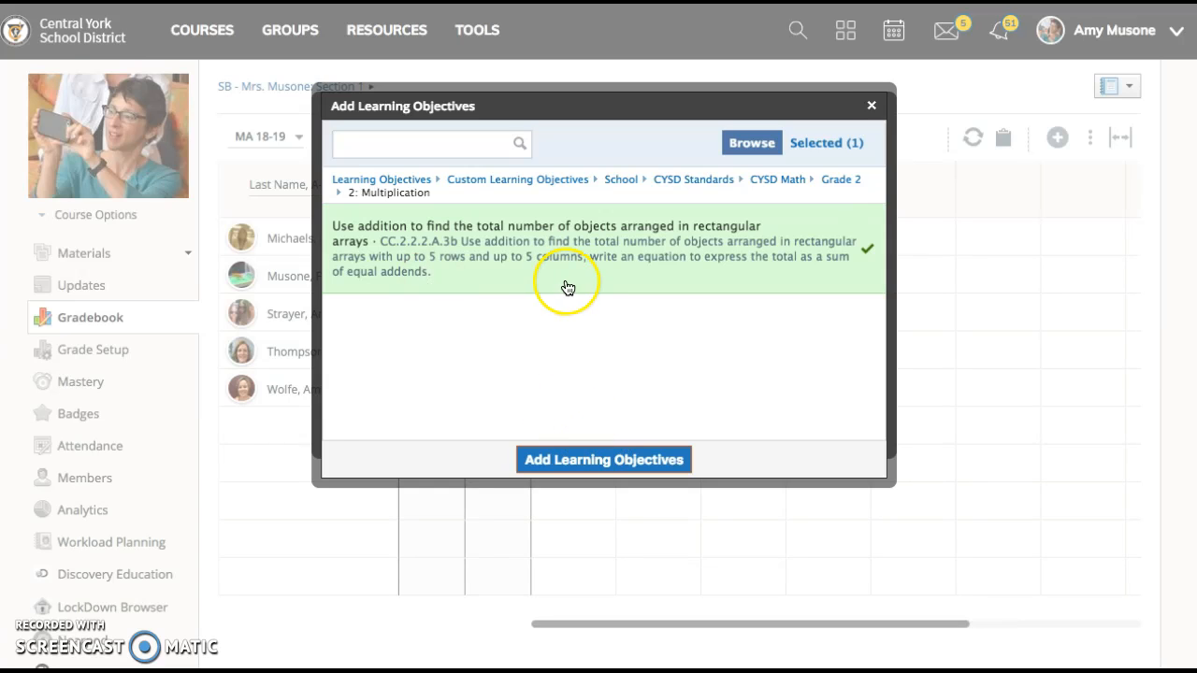
pyautogui.click(548, 464)
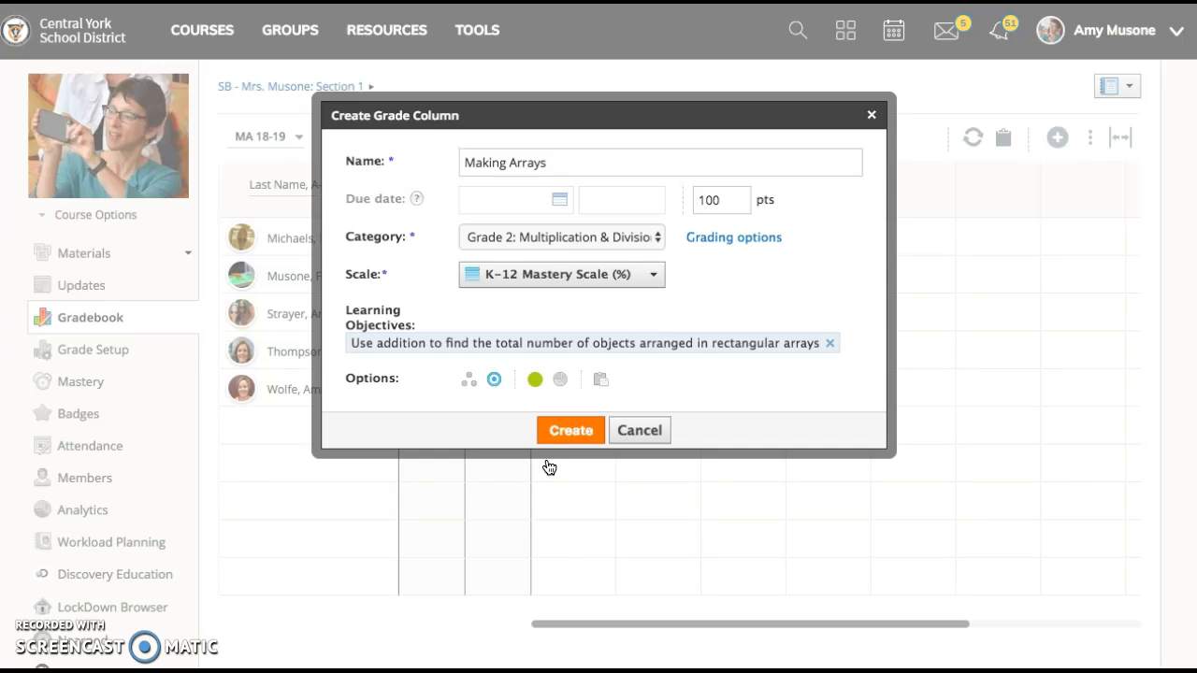
# - Assign the column individually to the second, third and fifth students in the gradebook list and create it
pyautogui.click(470, 383)
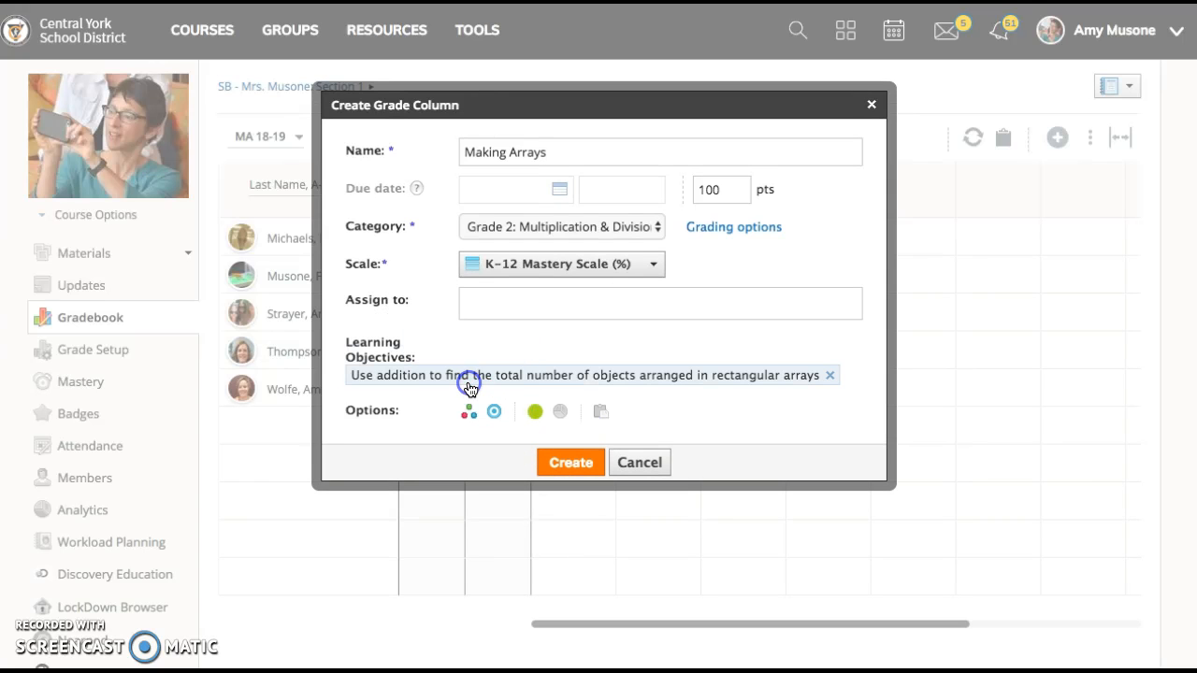
pyautogui.click(500, 307)
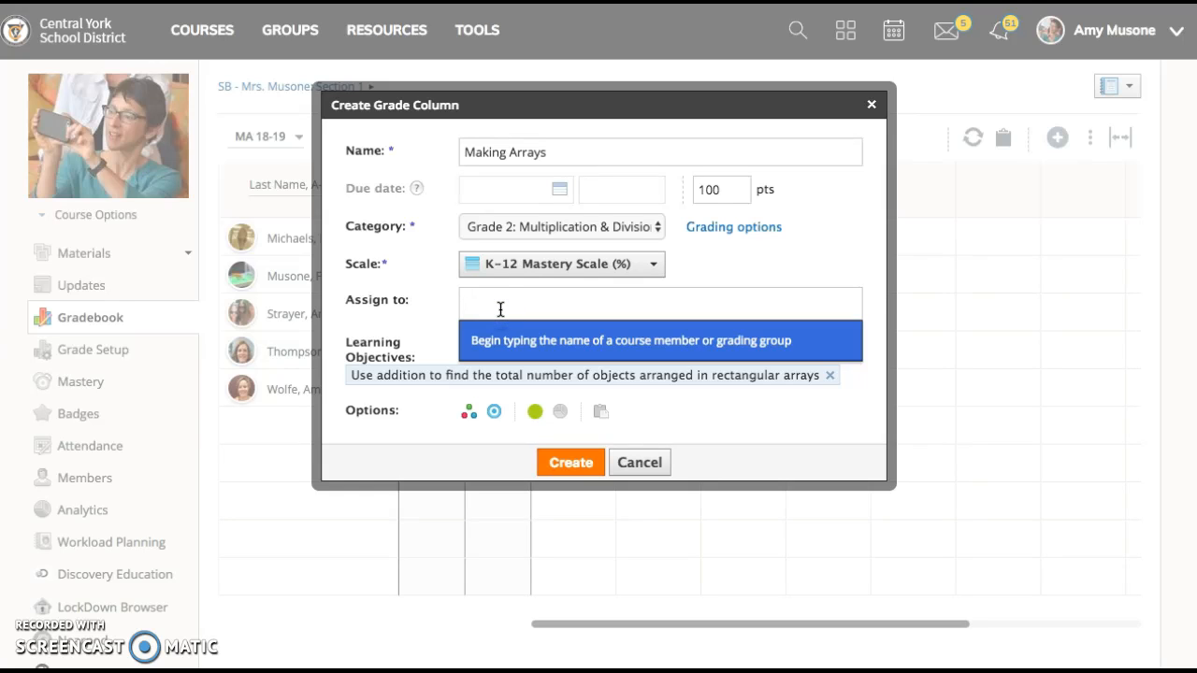
pyautogui.write('Anne')
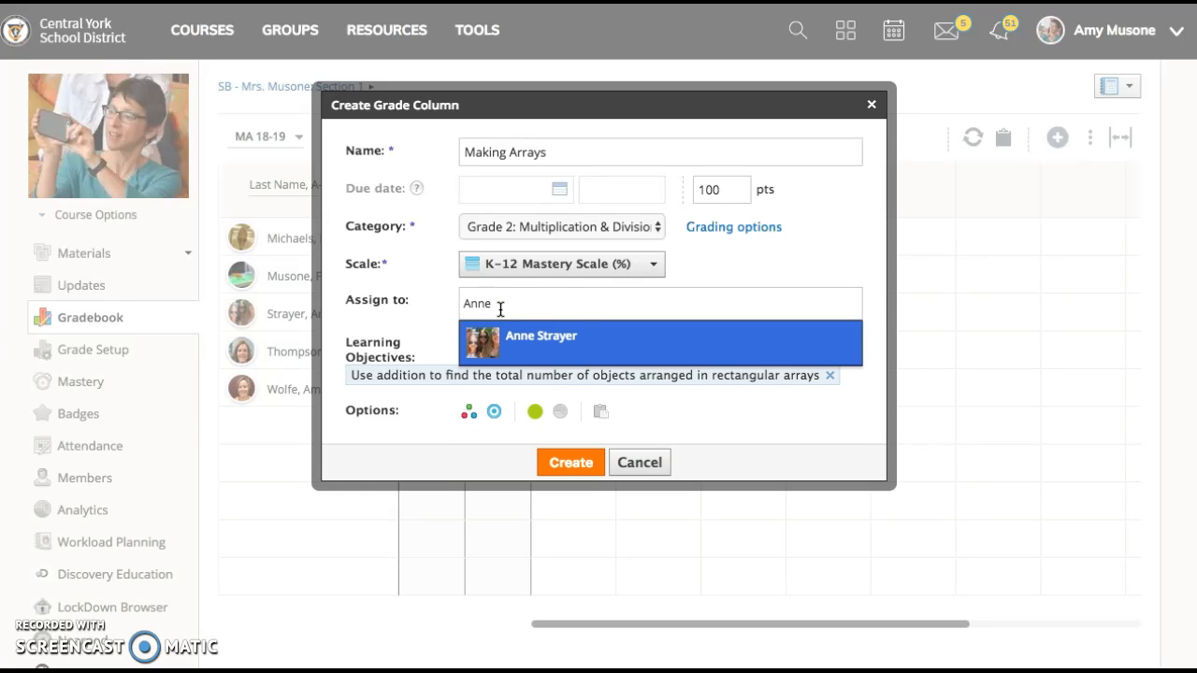
pyautogui.click(534, 342)
pyautogui.write('Franc')
pyautogui.click(537, 346)
pyautogui.write('Am')
pyautogui.click(518, 343)
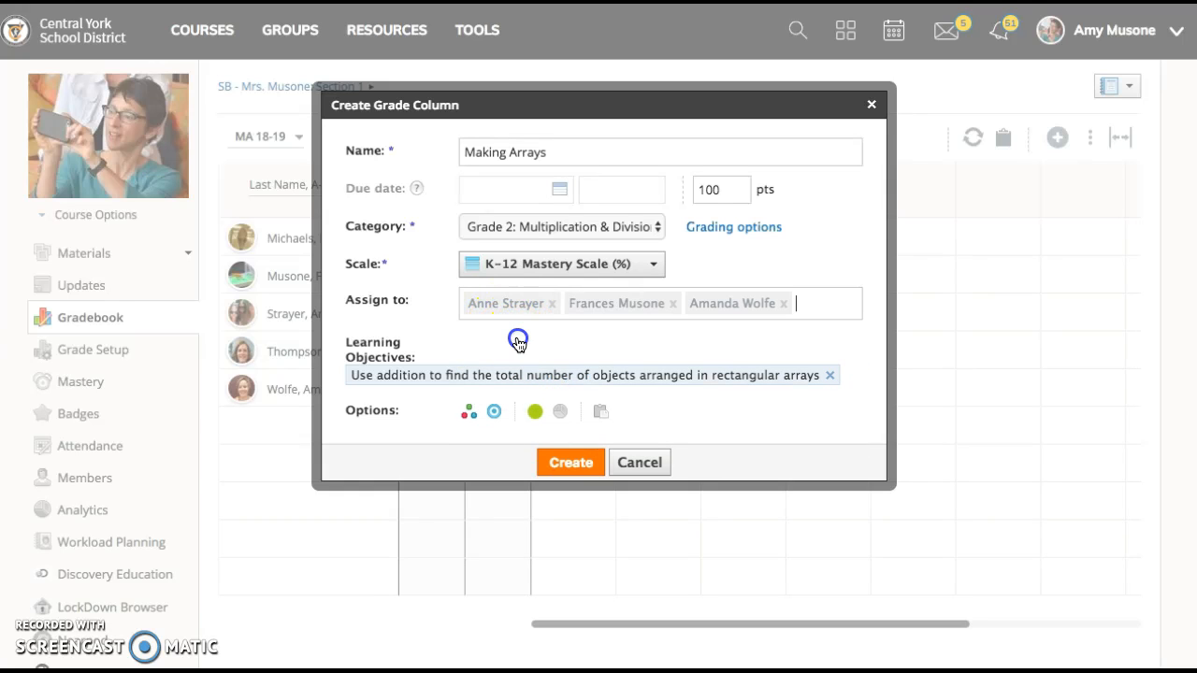
pyautogui.click(557, 466)
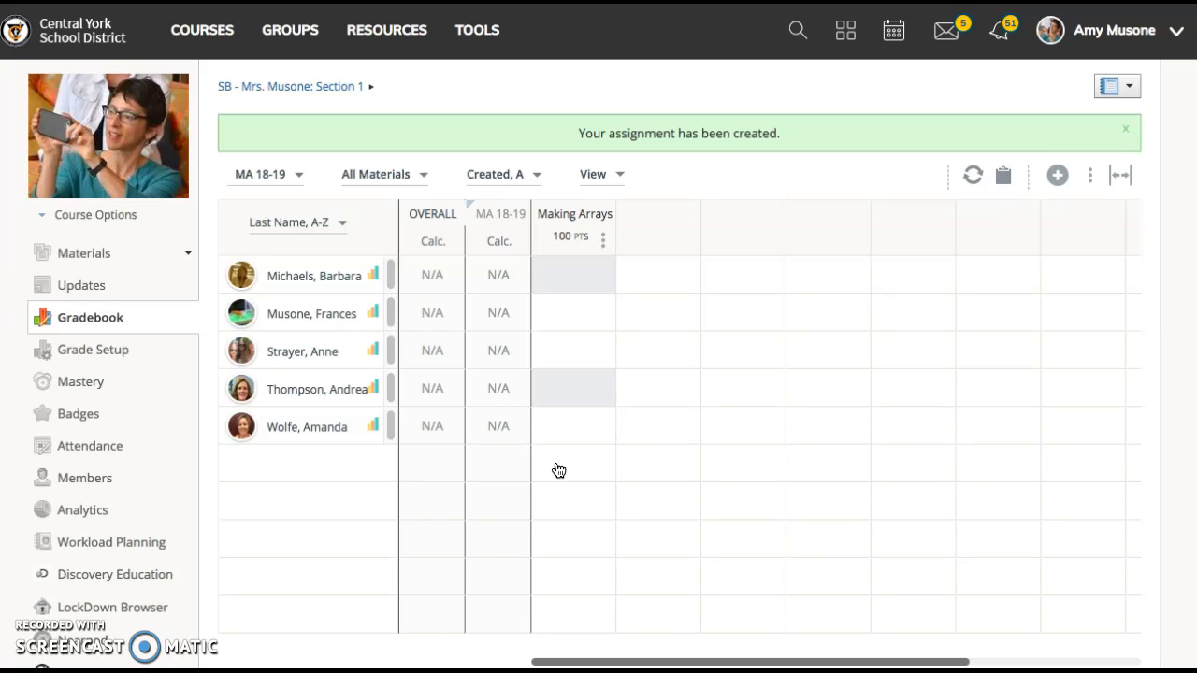
# - Grade the second listed student as Mastery for Making Arrays
pyautogui.click(561, 273)
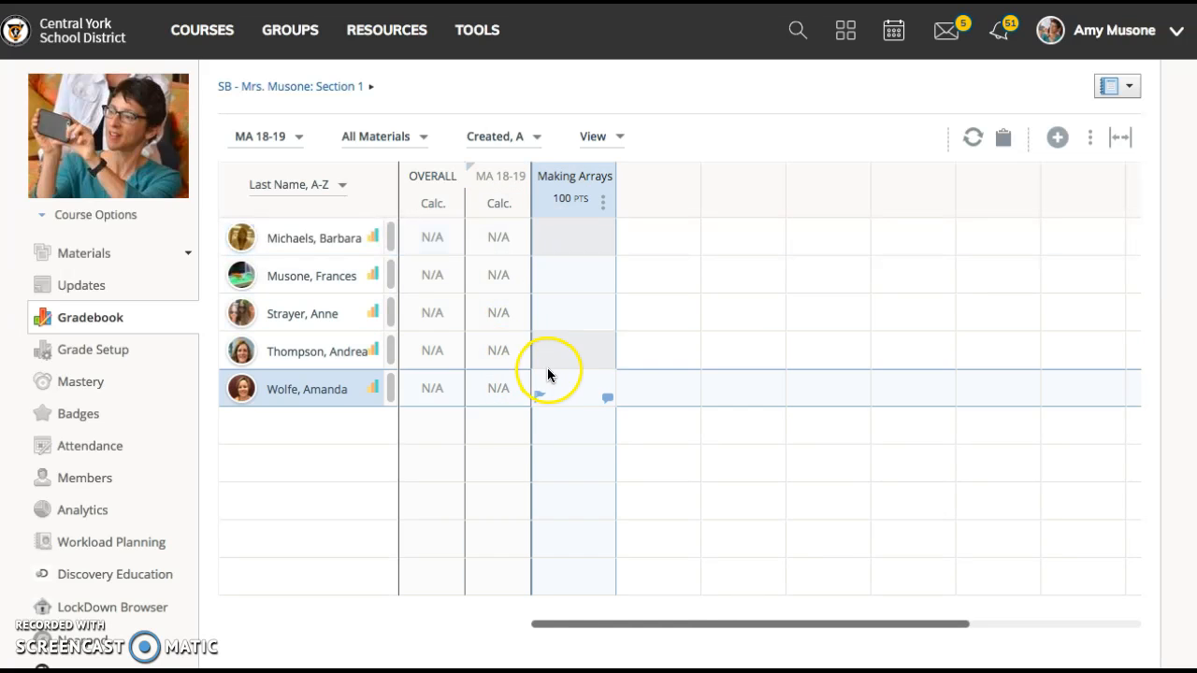
pyautogui.click(570, 274)
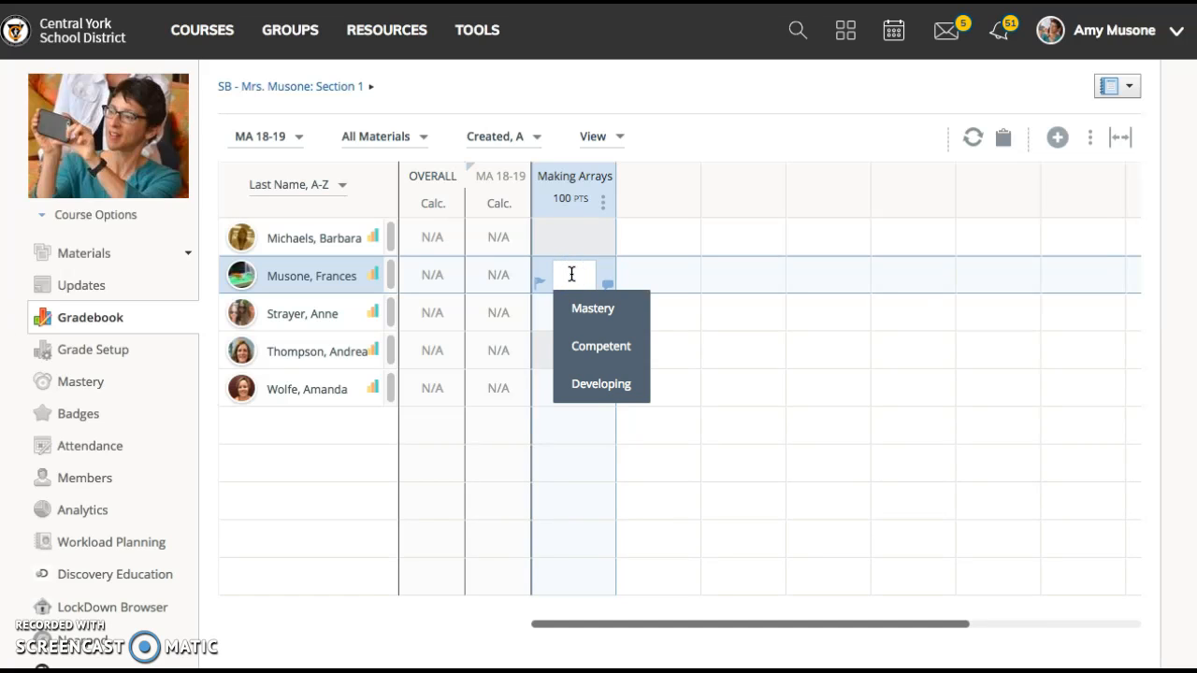
pyautogui.click(582, 307)
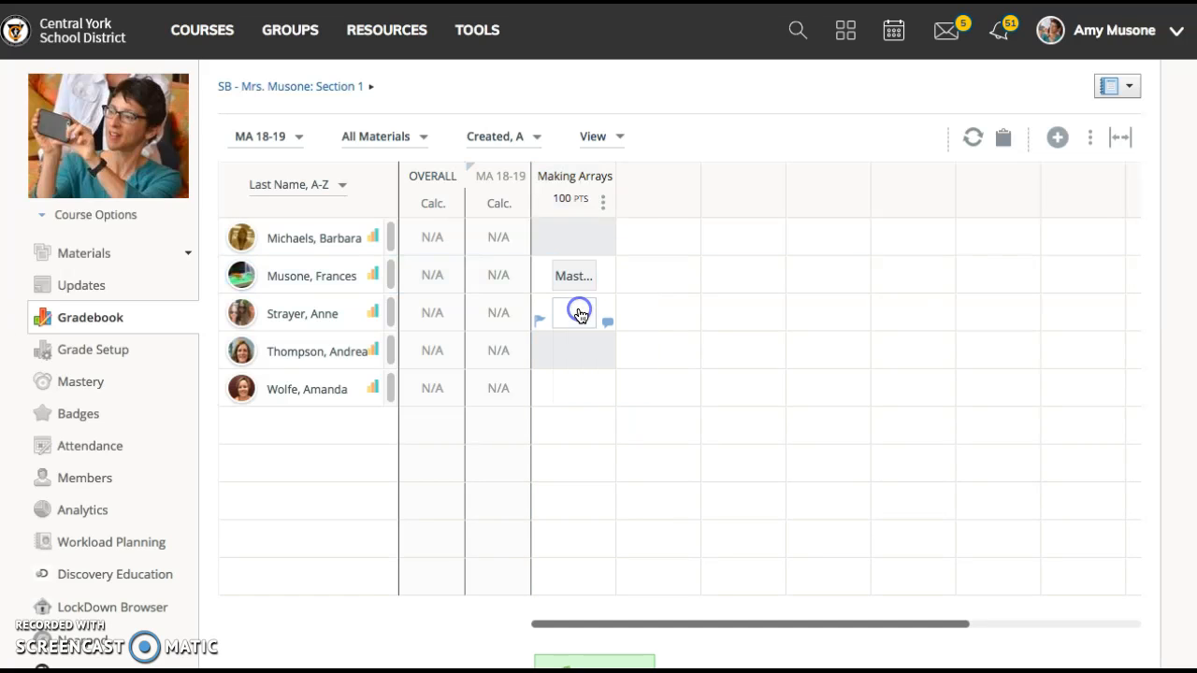
# - Add the grade comment "Easily explained how and why" for the second listed student and display it to the student
pyautogui.click(604, 286)
pyautogui.click(600, 356)
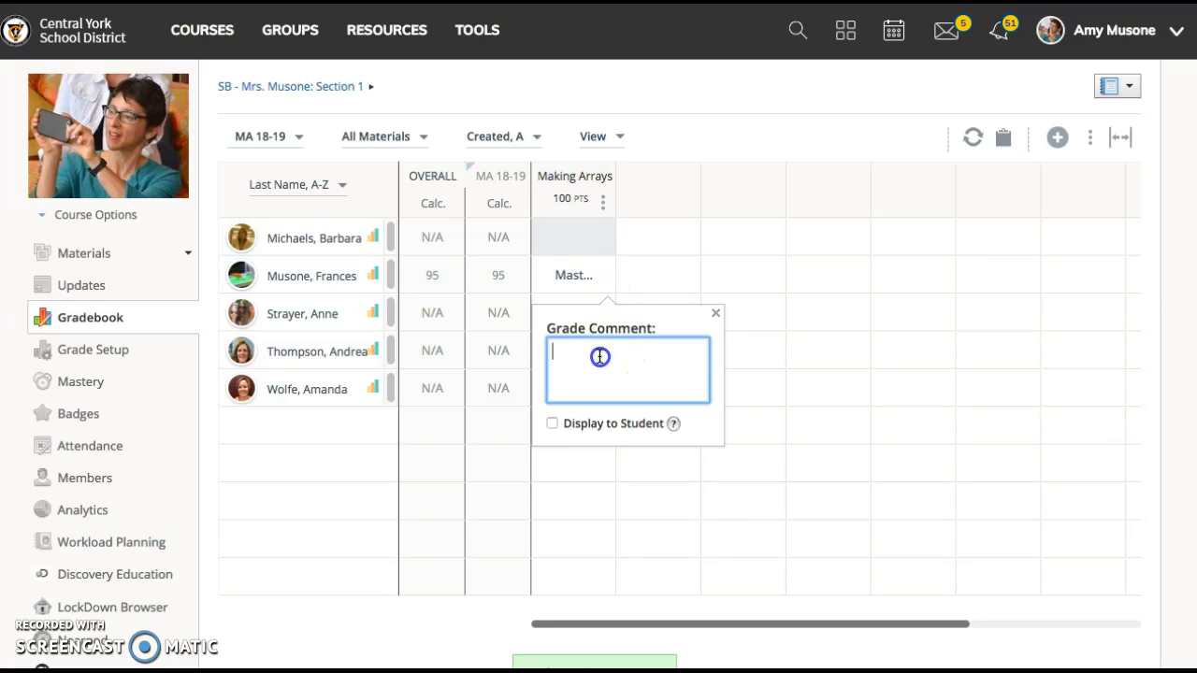
pyautogui.write('Easily ex')
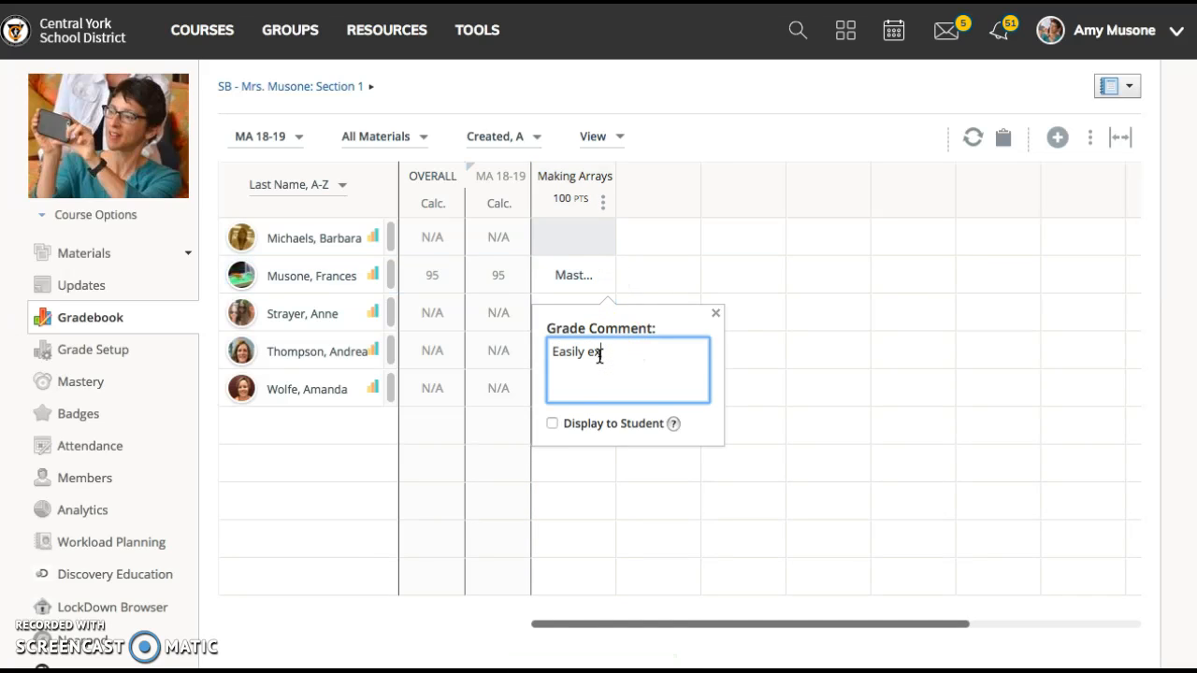
pyautogui.write('plained how and why')
pyautogui.click(552, 424)
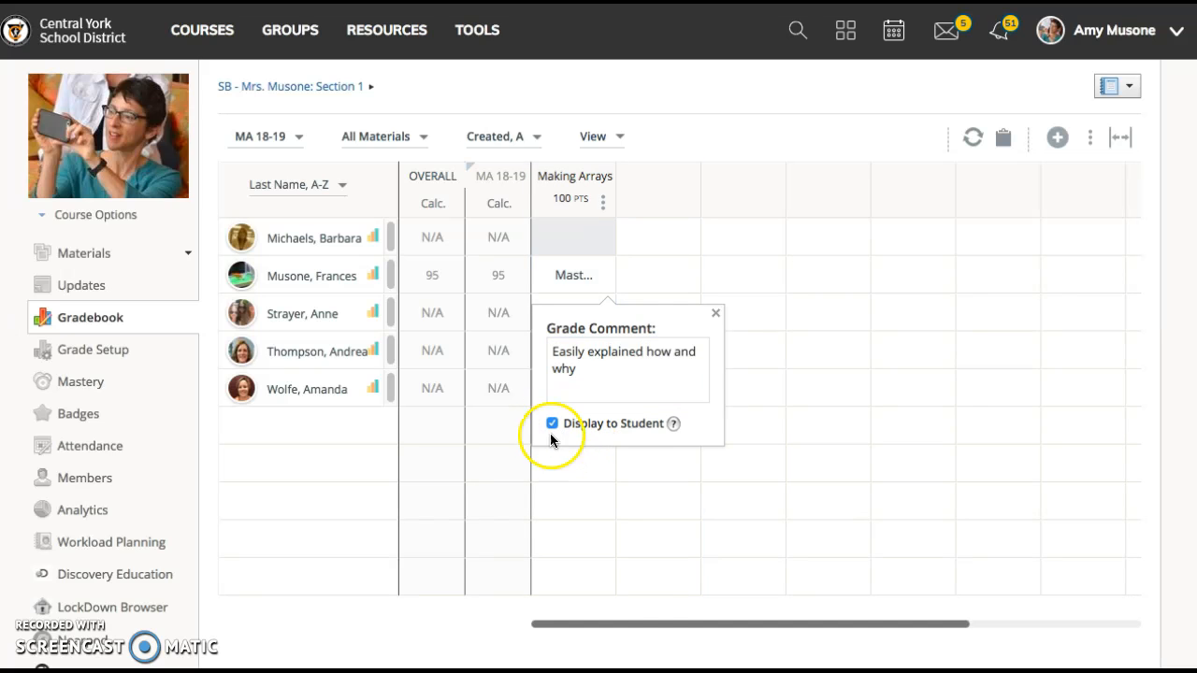
pyautogui.click(827, 379)
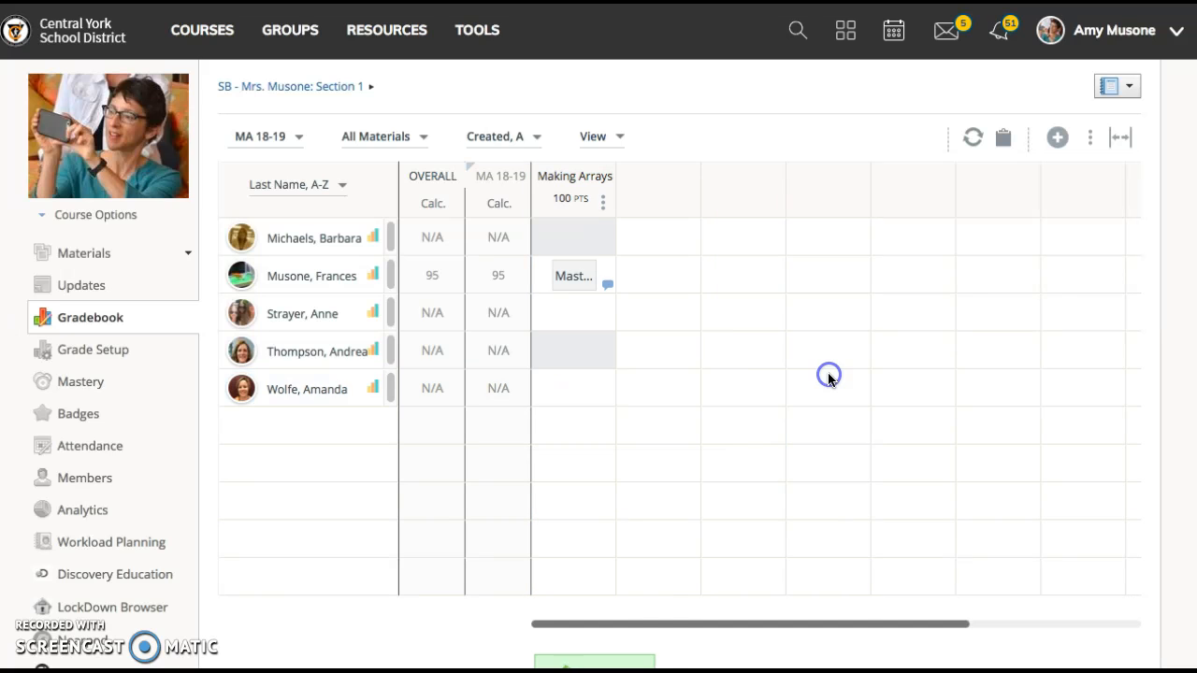
# - Grade the third listed student as Competent and add the comment "Prompt when explaining array"
pyautogui.click(577, 312)
pyautogui.click(589, 381)
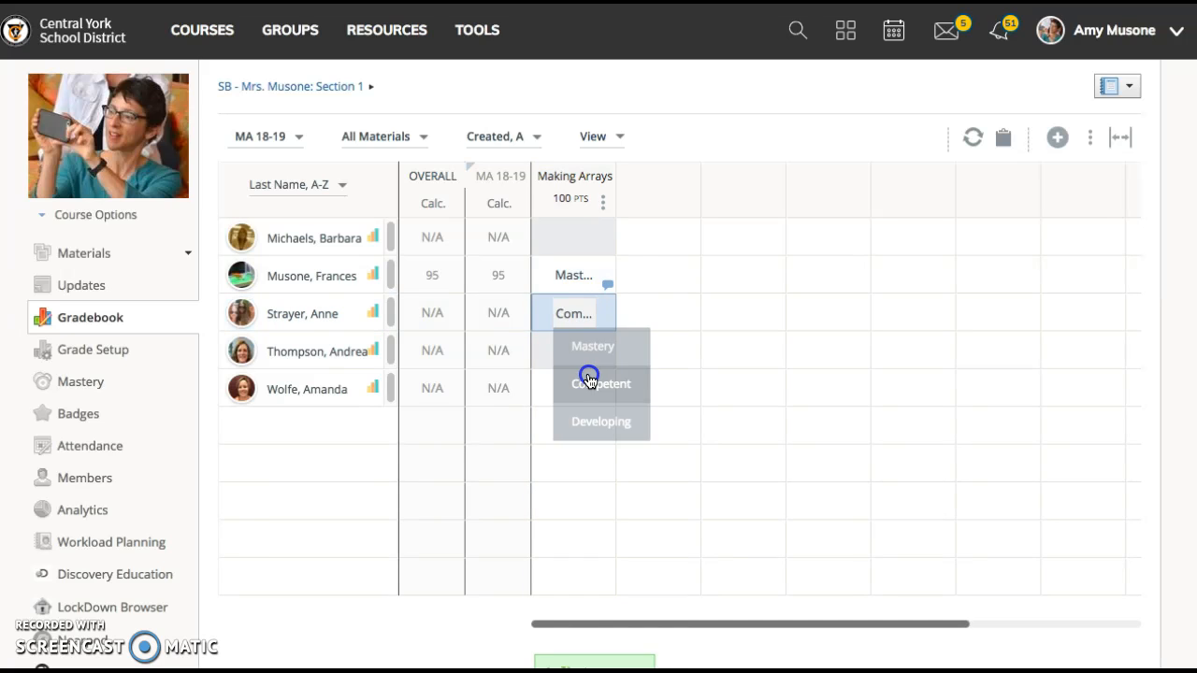
pyautogui.click(607, 317)
pyautogui.click(593, 418)
pyautogui.write('Promp')
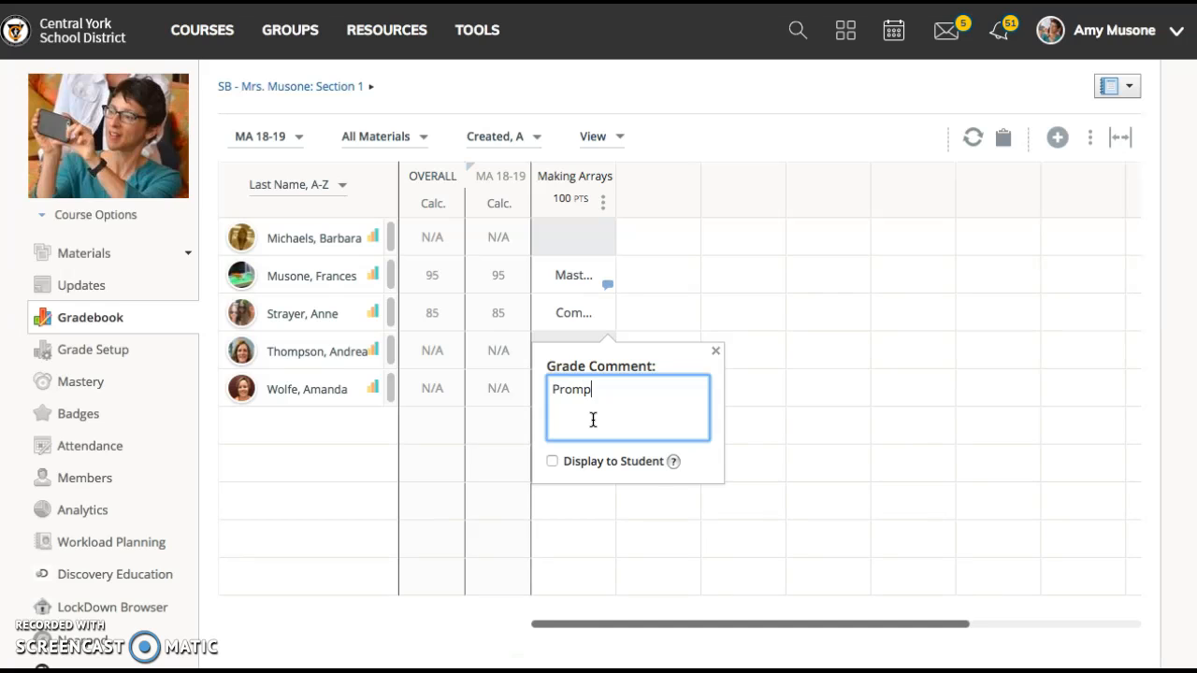
pyautogui.write('t when explaining array')
pyautogui.click(739, 533)
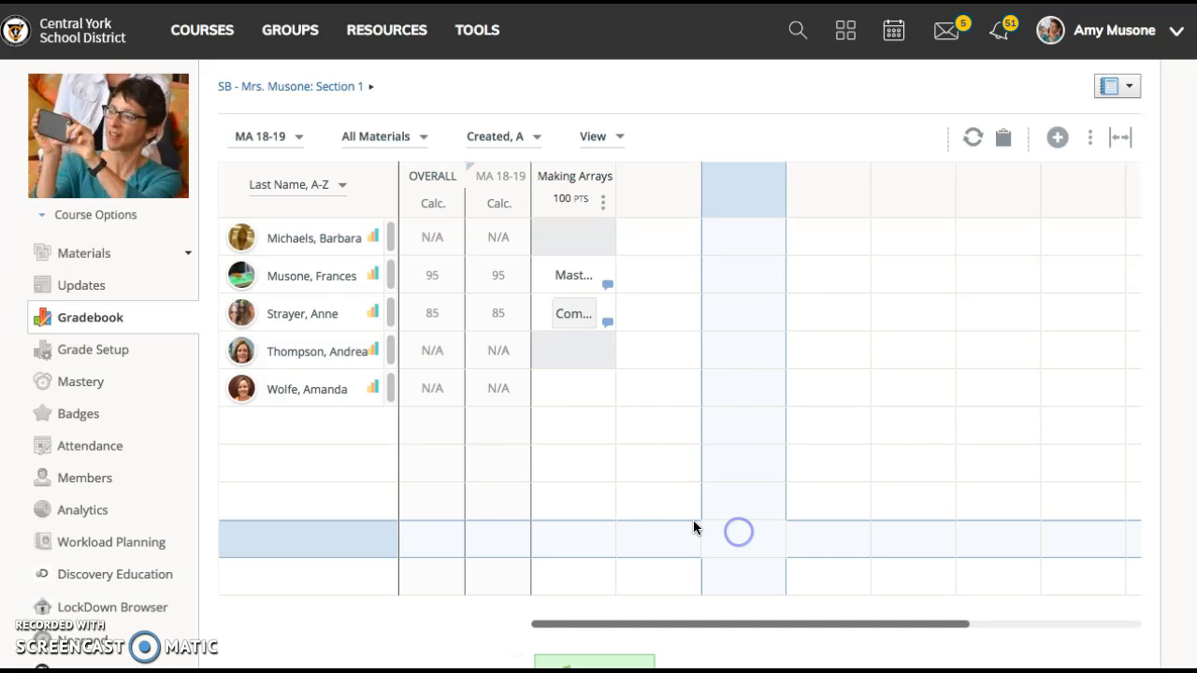
# - Grade the fifth listed student as Developing for Making Arrays and add the comment "Needs 1 on 1 instruction"
pyautogui.click(574, 389)
pyautogui.click(599, 506)
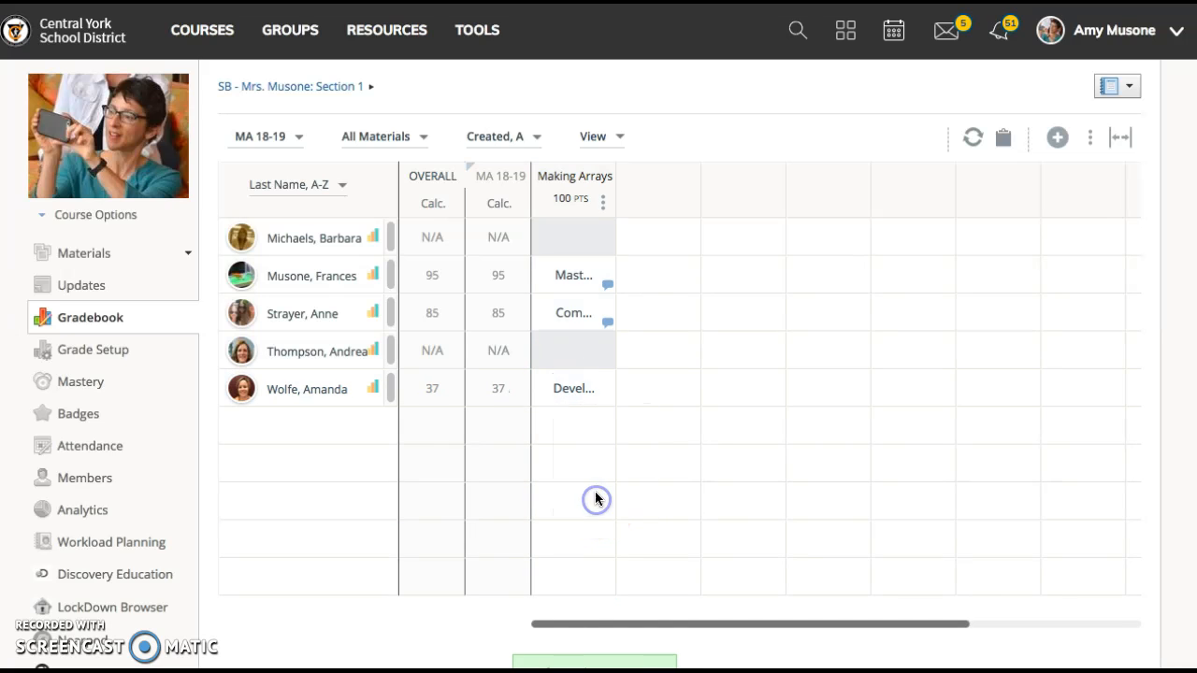
pyautogui.click(606, 404)
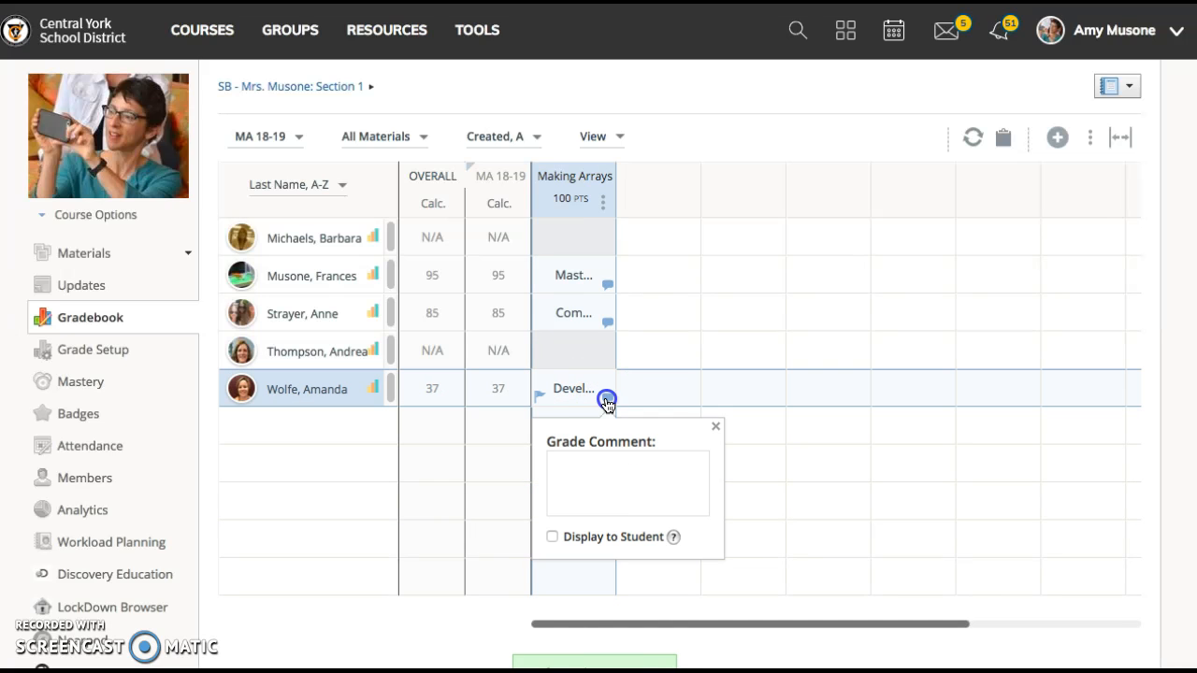
pyautogui.click(605, 485)
pyautogui.write('Needs')
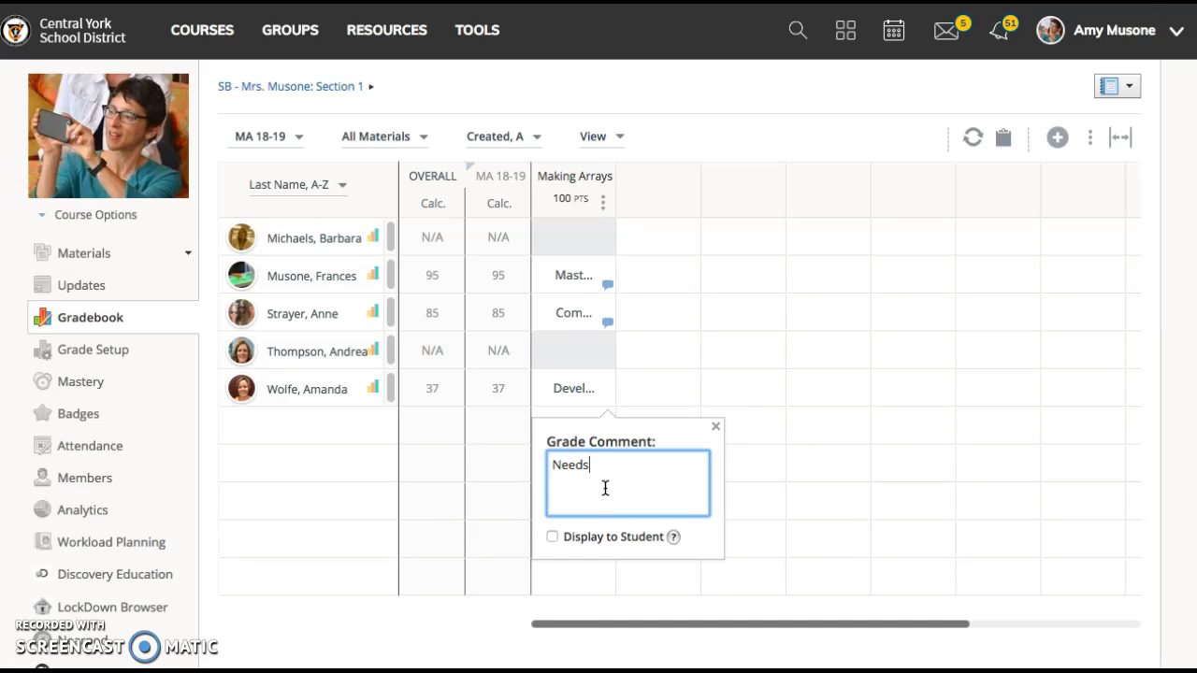
pyautogui.write(' 1 on 1 instruction')
pyautogui.click(817, 506)
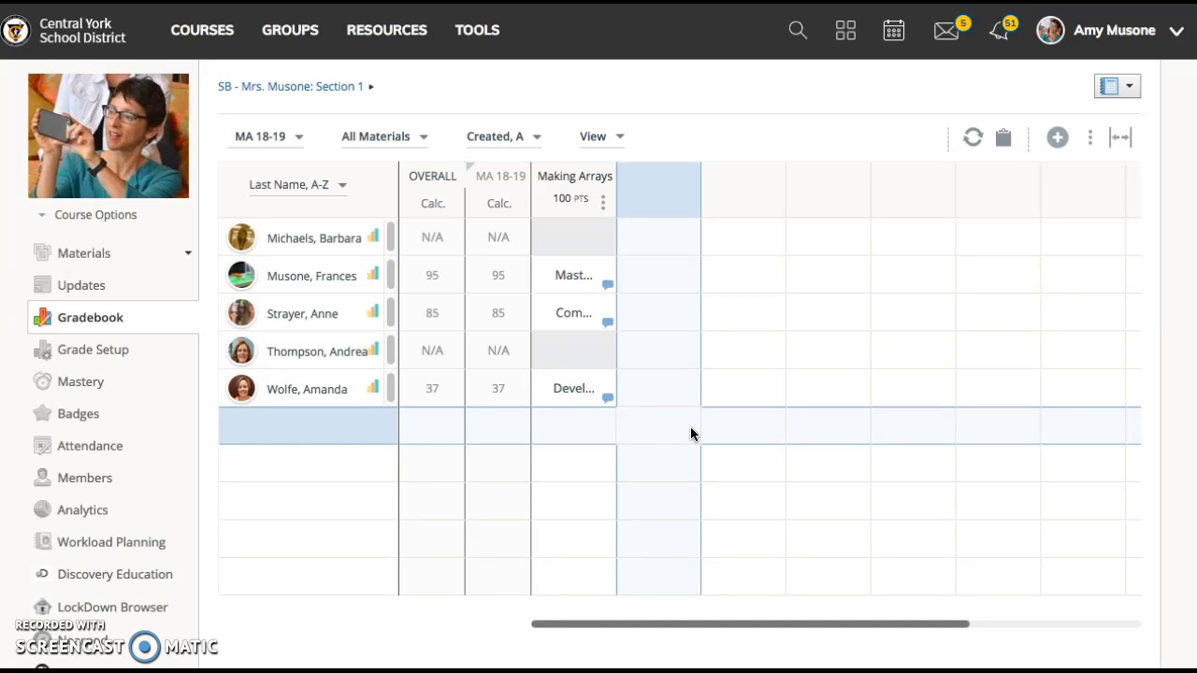
# - Open the second listed student's grade report and review Making Arrays under Grade 2: Multiplication & Division in MA 18-19
pyautogui.click(370, 280)
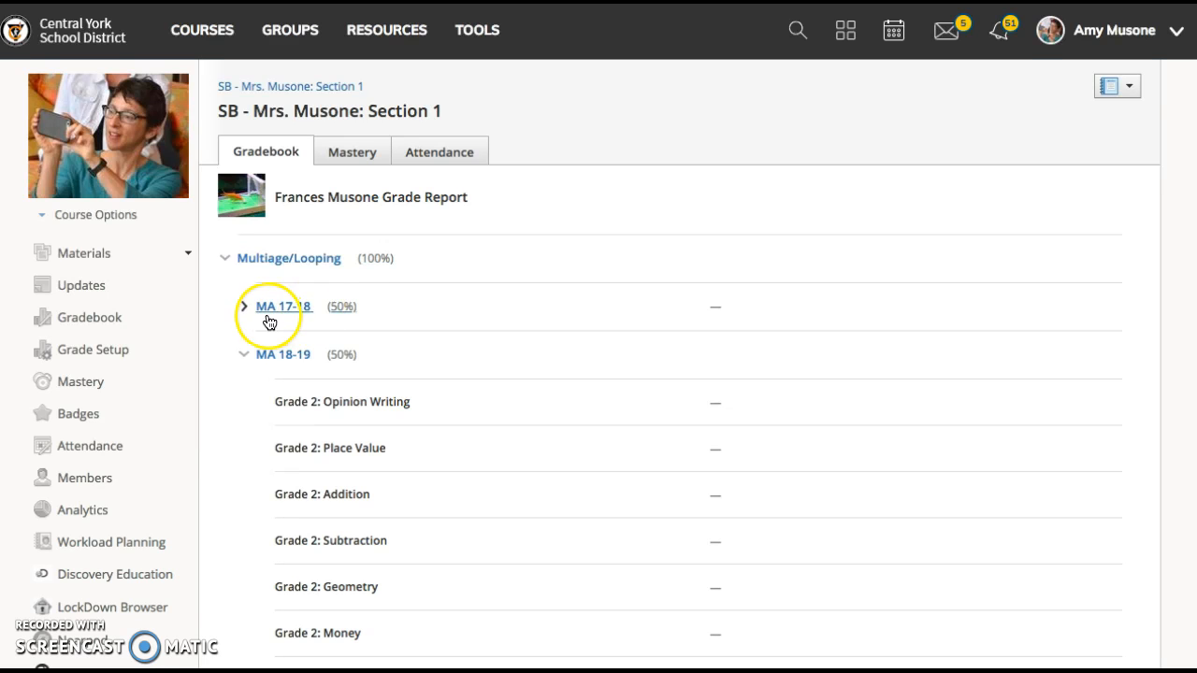
pyautogui.scroll(-2, 270, 344)
pyautogui.scroll(-4, 270, 344)
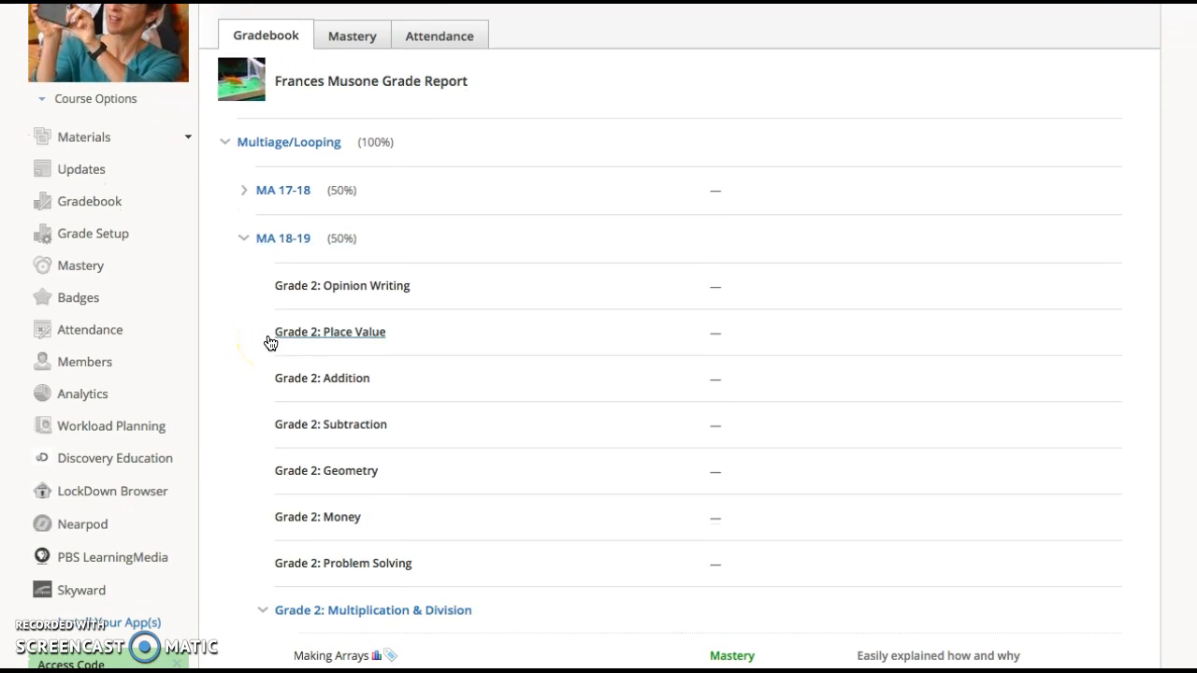
pyautogui.scroll(-2, 270, 344)
pyautogui.click(280, 427)
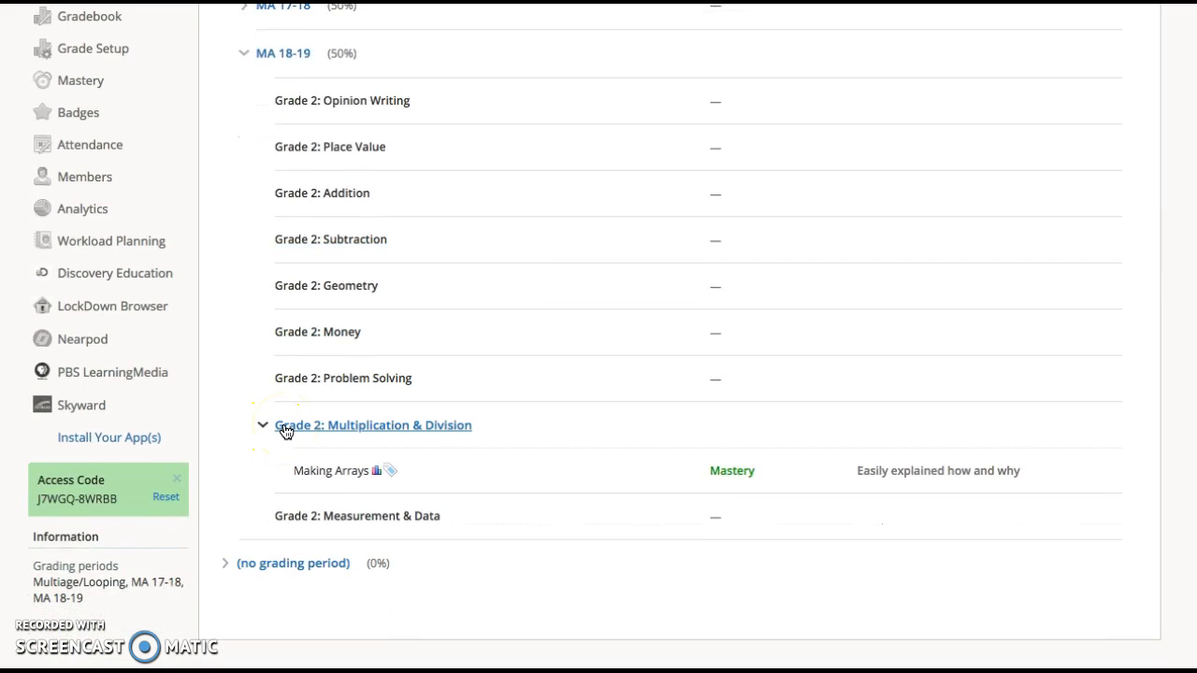
pyautogui.moveTo(295, 476)
pyautogui.scroll(5, 888, 474)
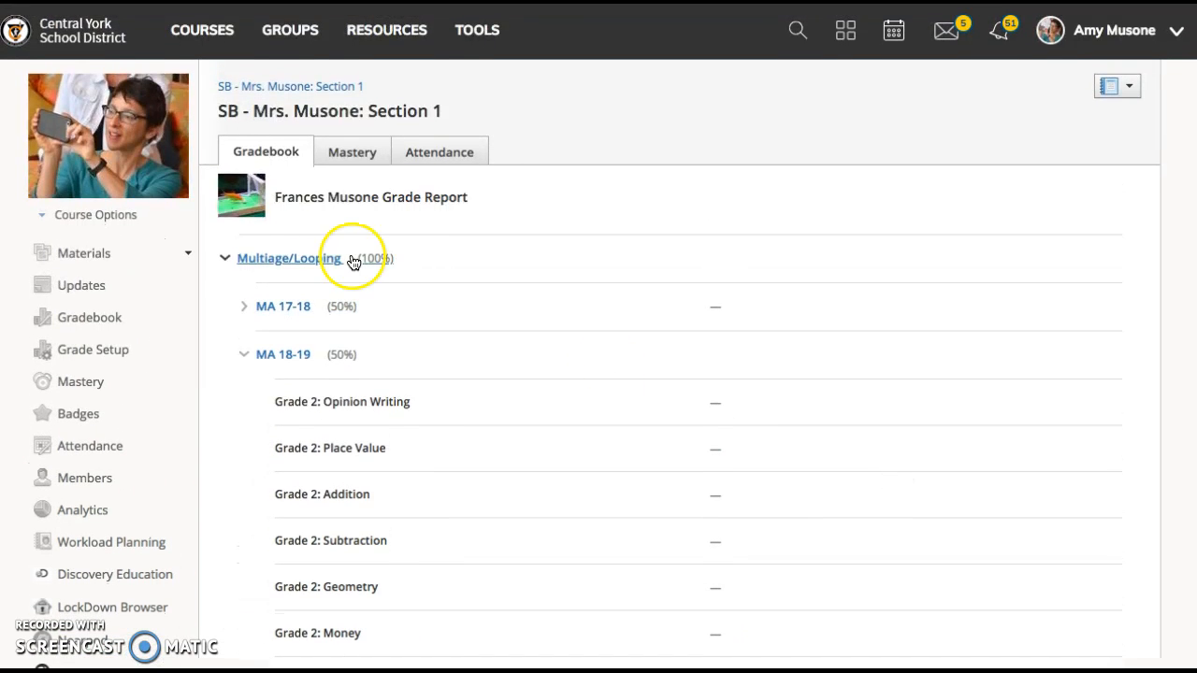
# - View the same student's mastery details for MA 18-19 and expand the scored observations of the rectangular arrays objective
pyautogui.click(352, 152)
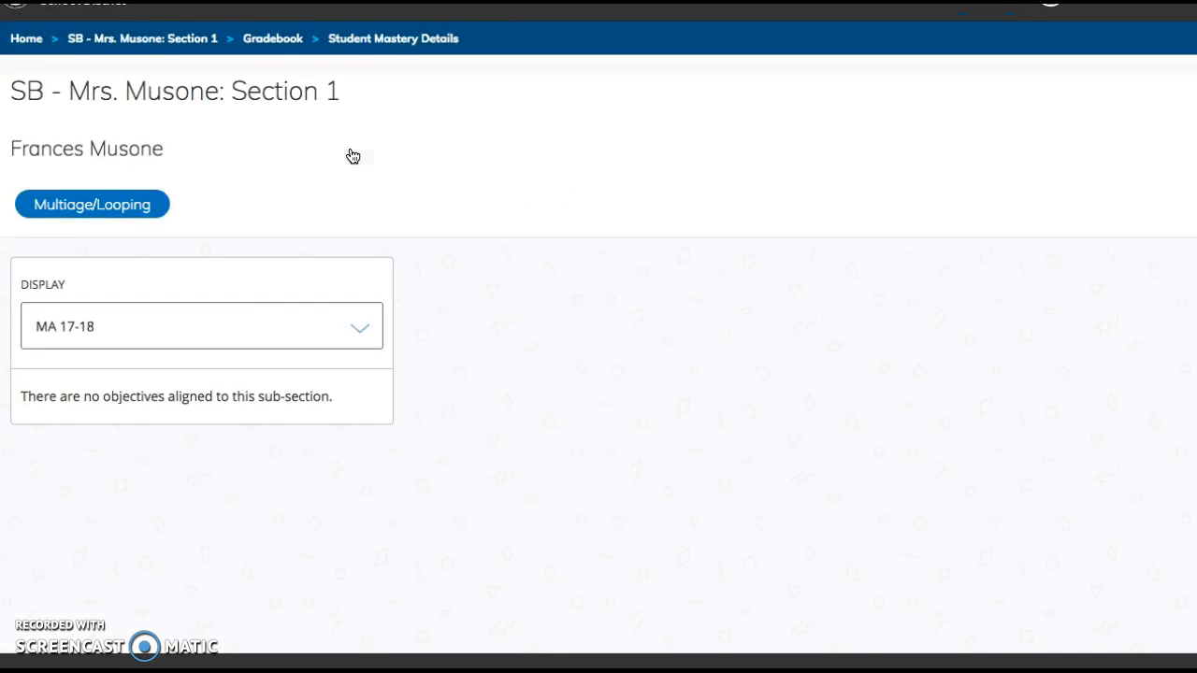
pyautogui.click(272, 324)
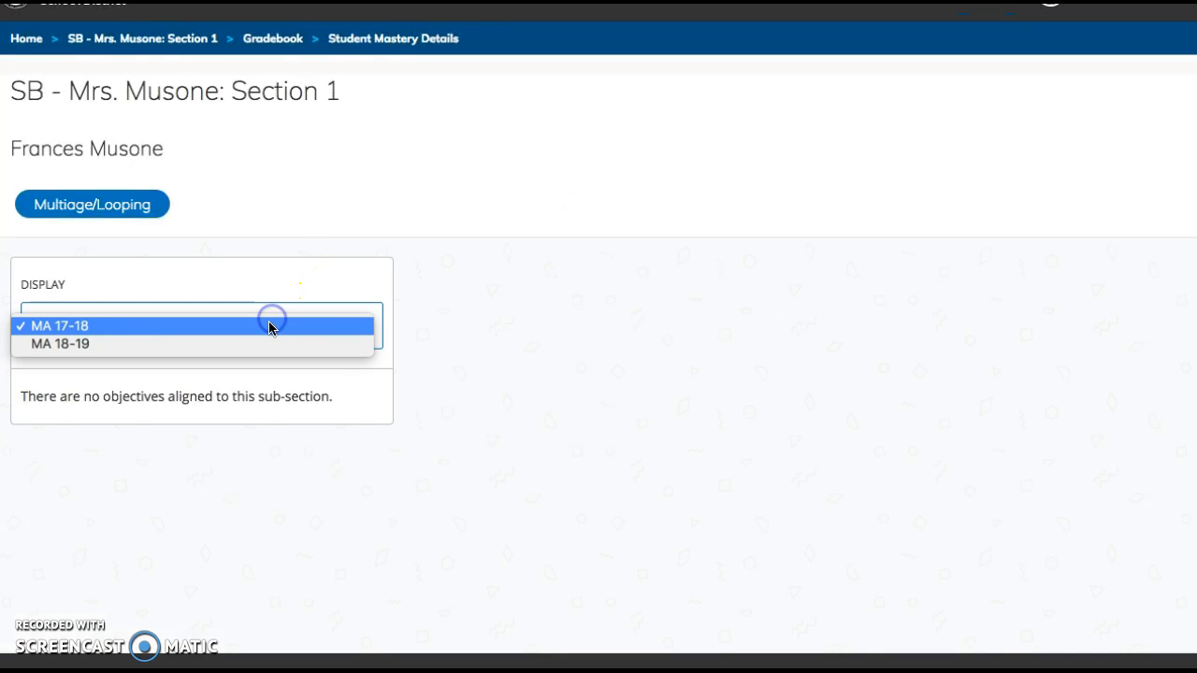
pyautogui.click(264, 342)
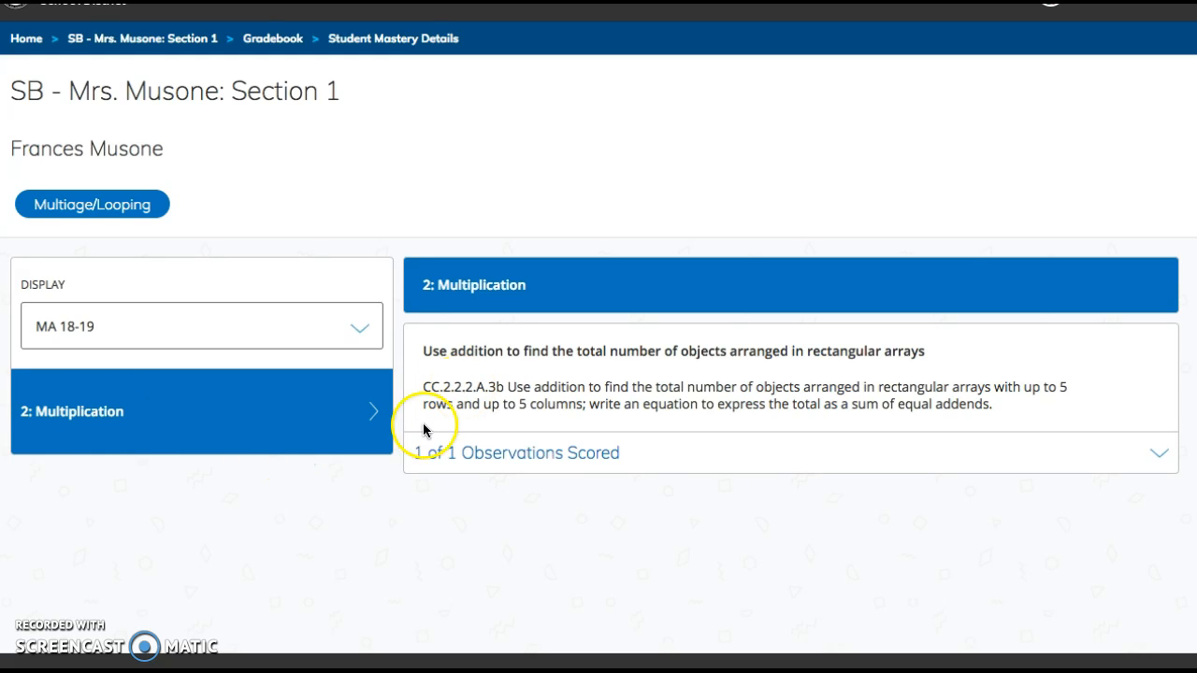
pyautogui.click(416, 456)
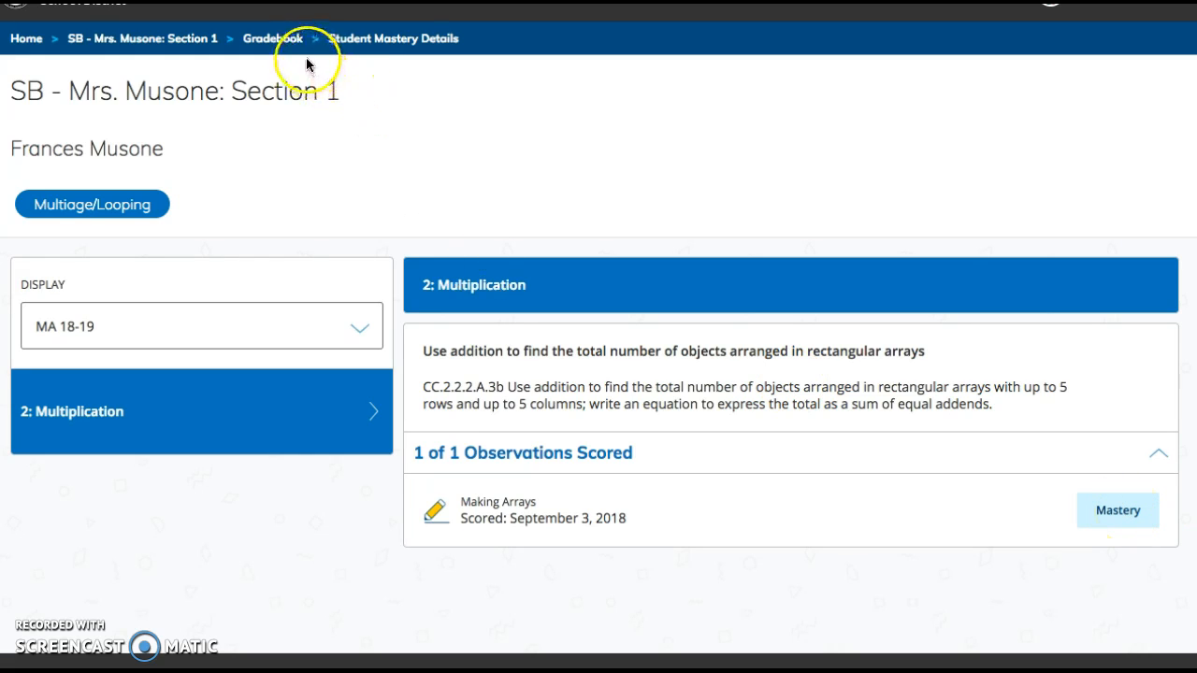
# - Review the course's mastery overview, inspect the "Use addition to find the total number of objects" objective's aligned items, and return to the gradebook
pyautogui.click(140, 39)
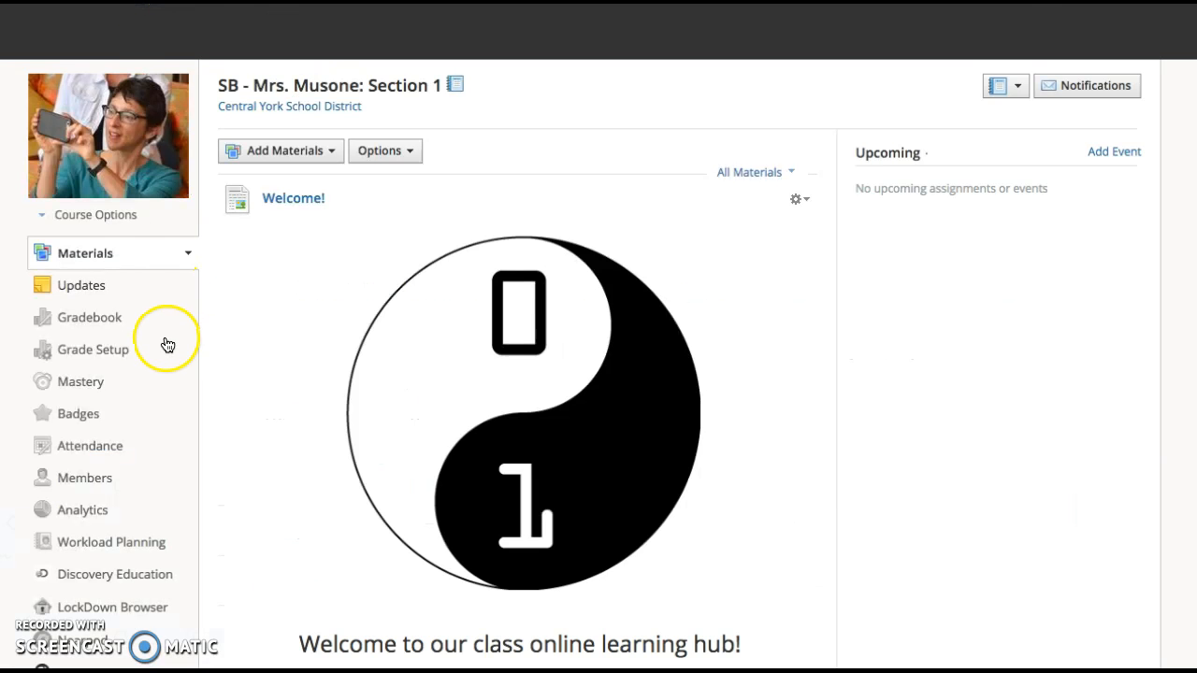
pyautogui.click(87, 389)
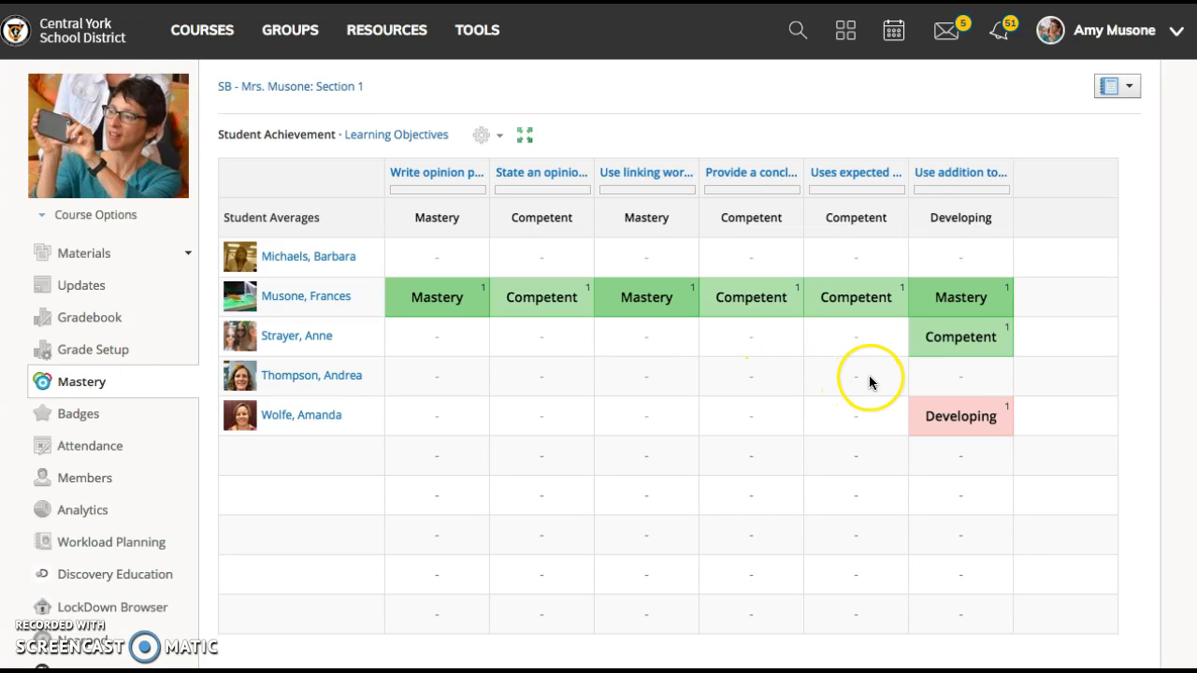
pyautogui.moveTo(929, 178)
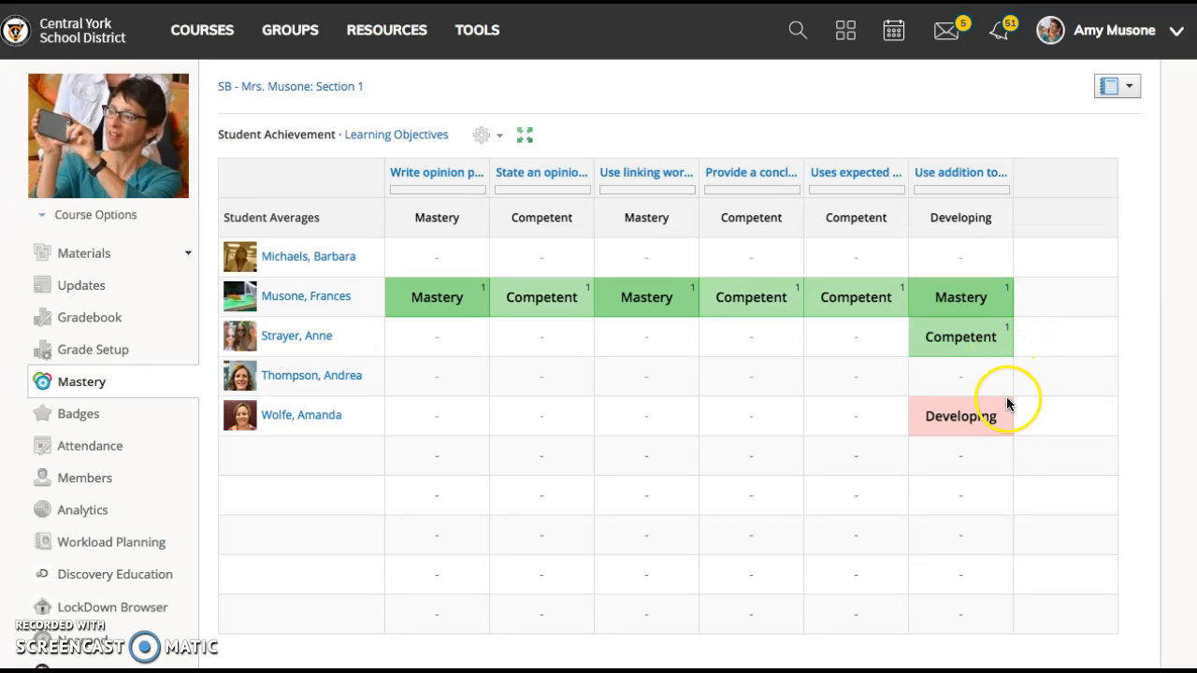
pyautogui.moveTo(1010, 404)
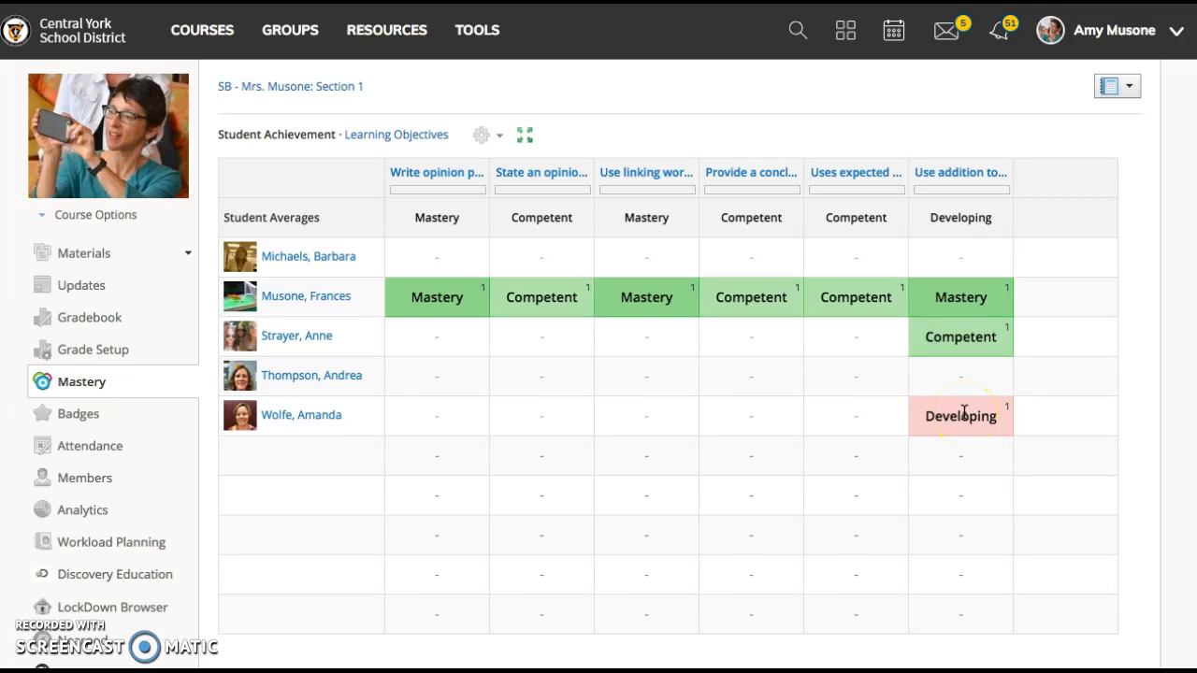
pyautogui.click(942, 175)
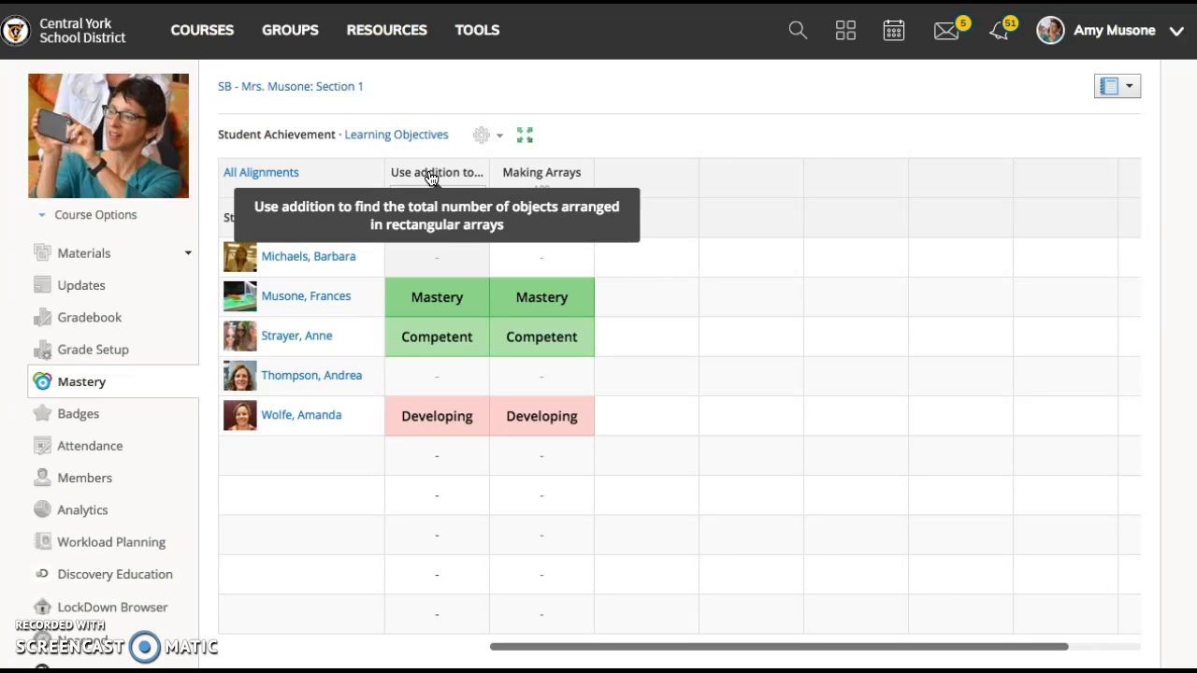
pyautogui.click(100, 320)
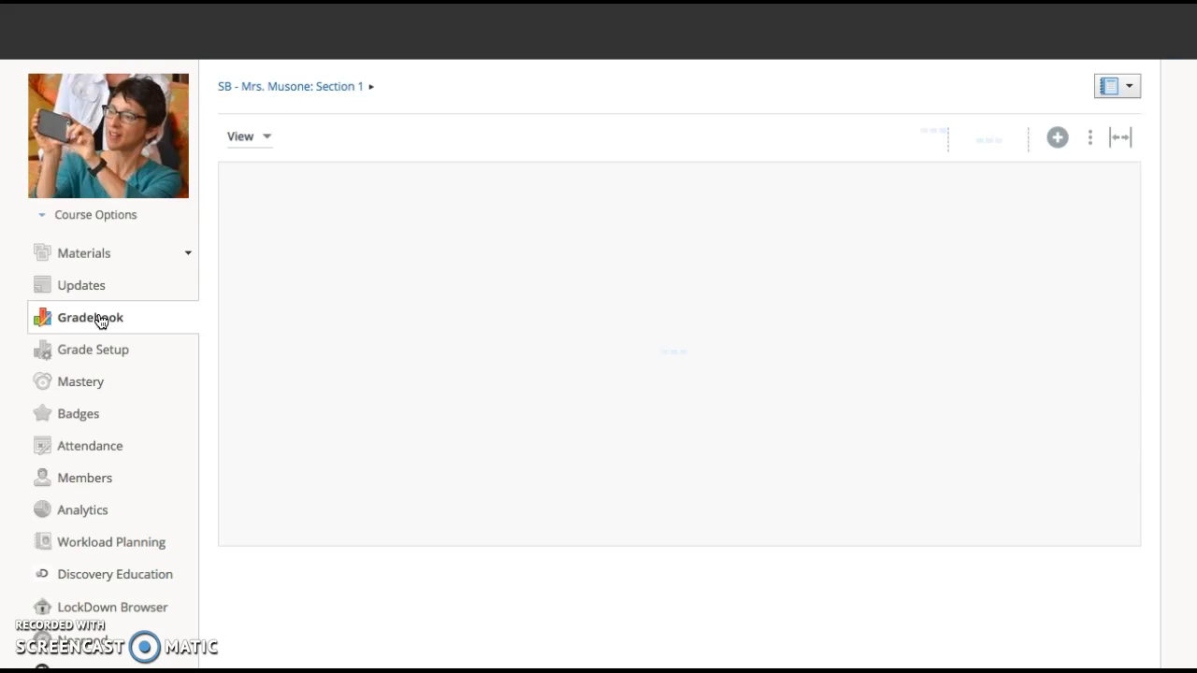